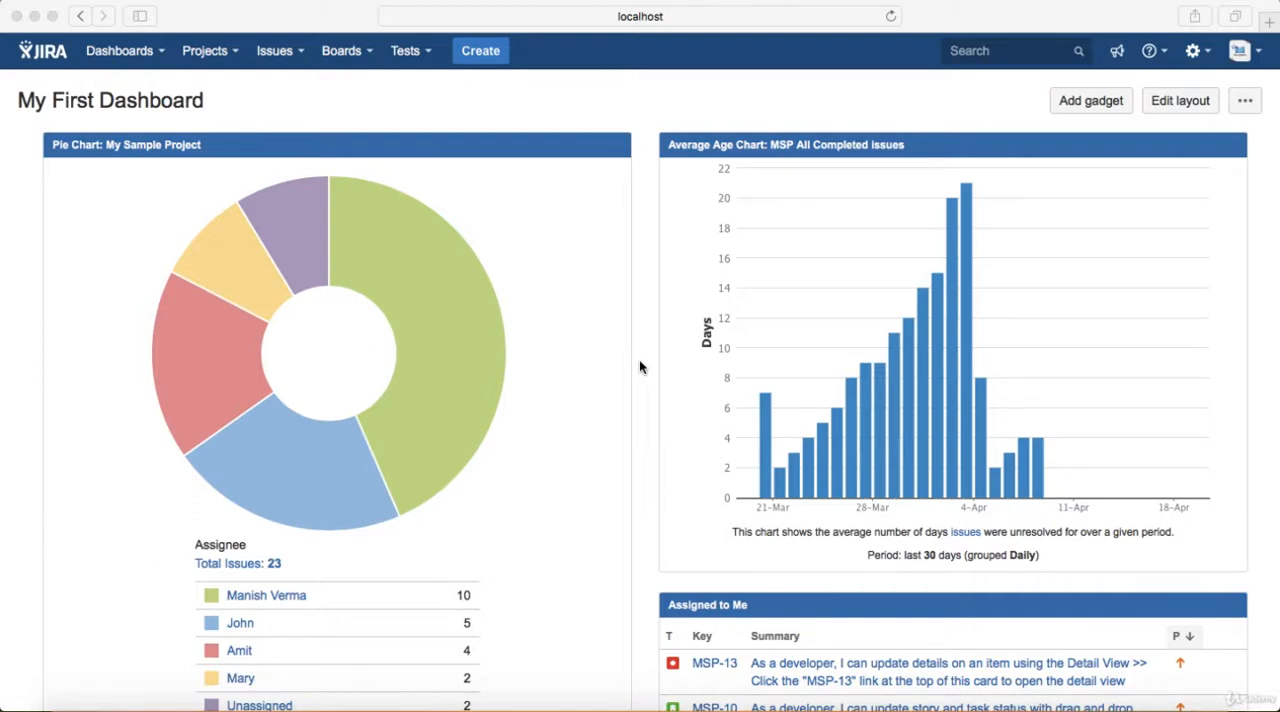
Search for issues in Moomba Project (MOP) with the issue type Test
{"action": "left_click", "coordinate": [301, 52]}
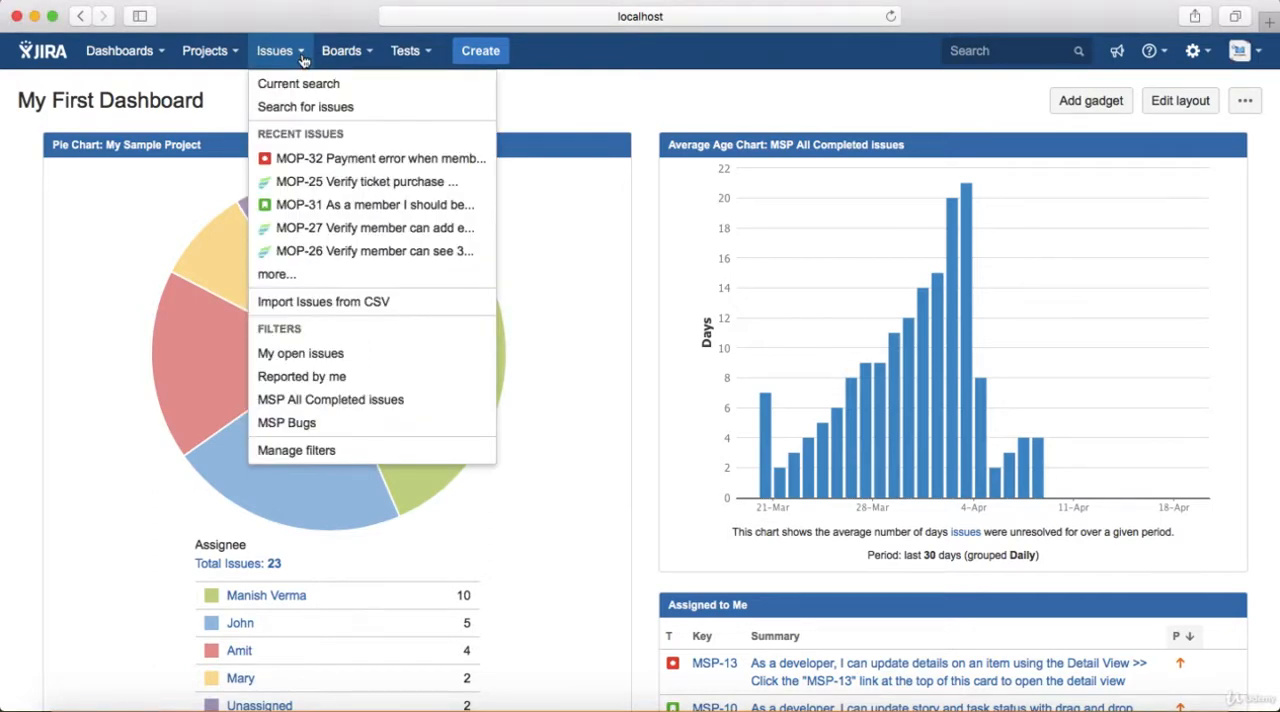
{"action": "left_click", "coordinate": [309, 115]}
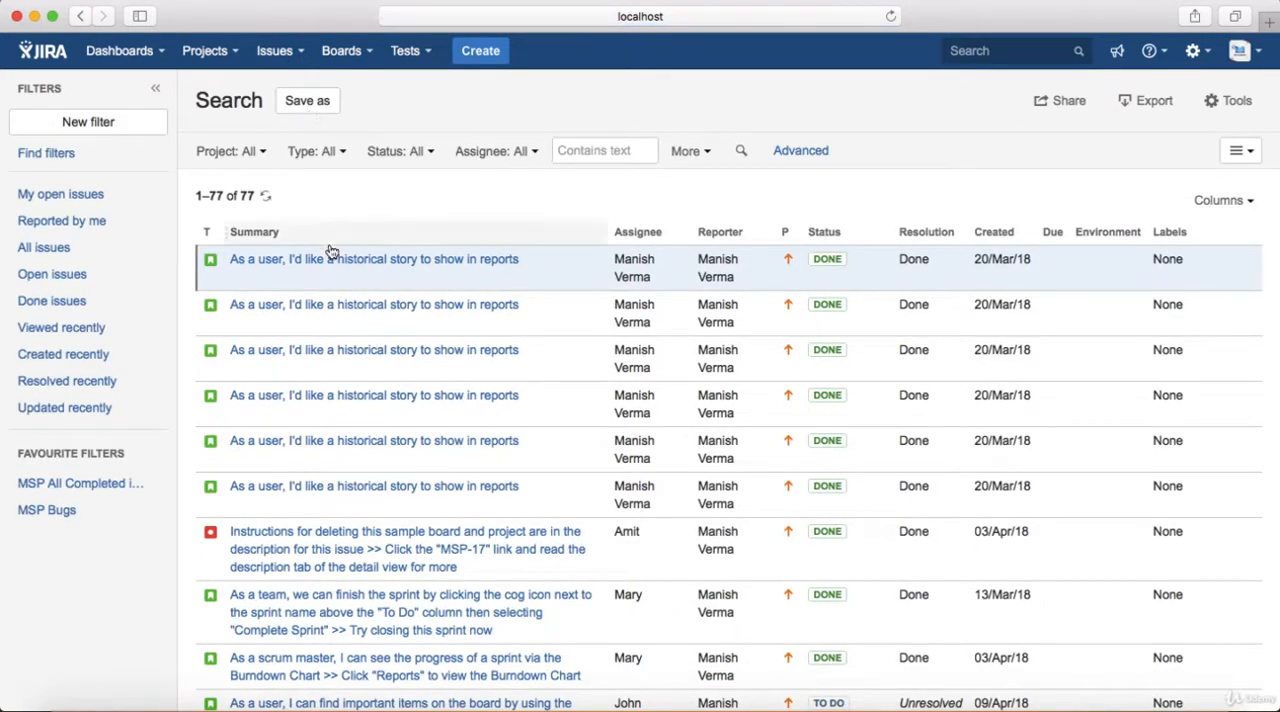
{"action": "left_click", "coordinate": [262, 152]}
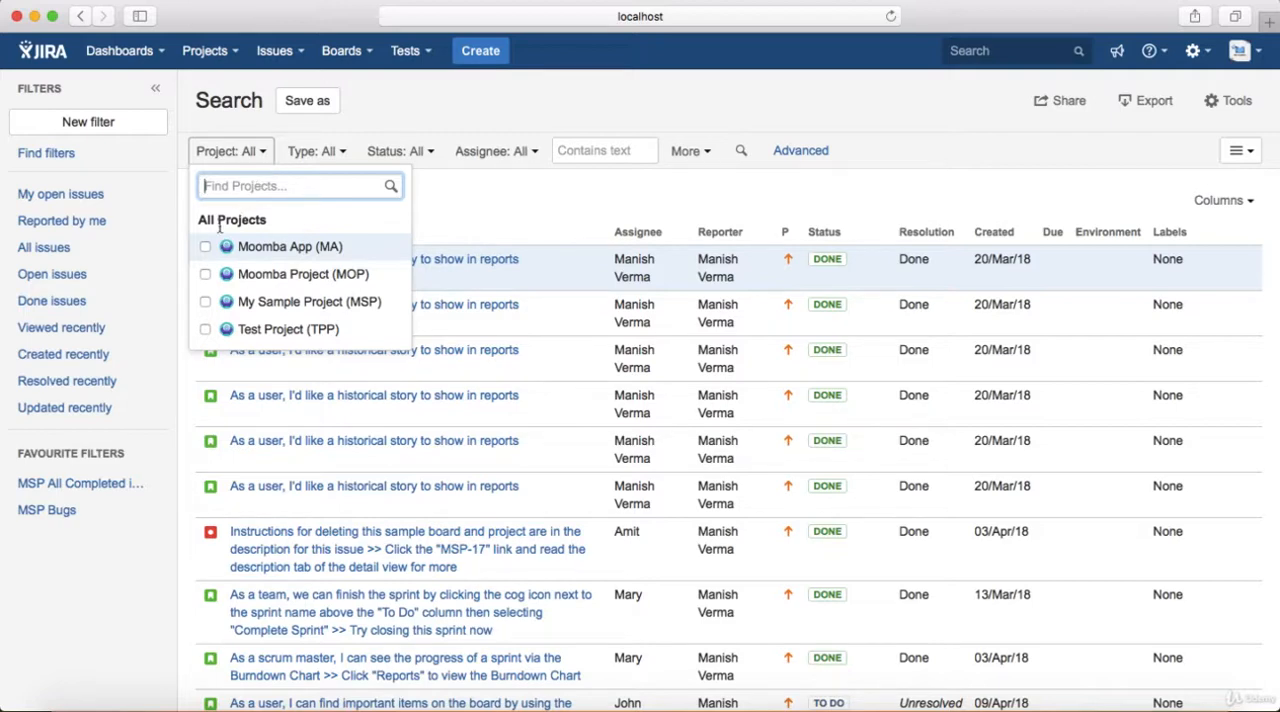
{"action": "left_click", "coordinate": [205, 278]}
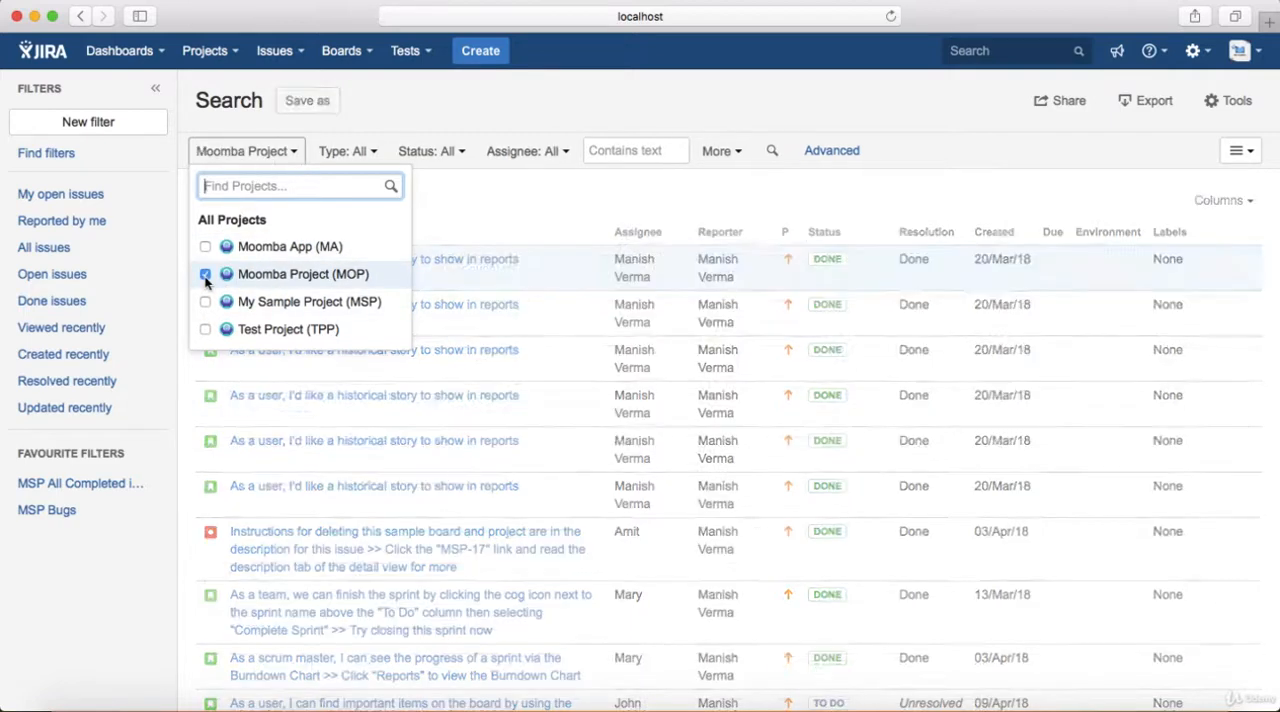
{"action": "left_click", "coordinate": [524, 216]}
{"action": "left_click", "coordinate": [362, 151]}
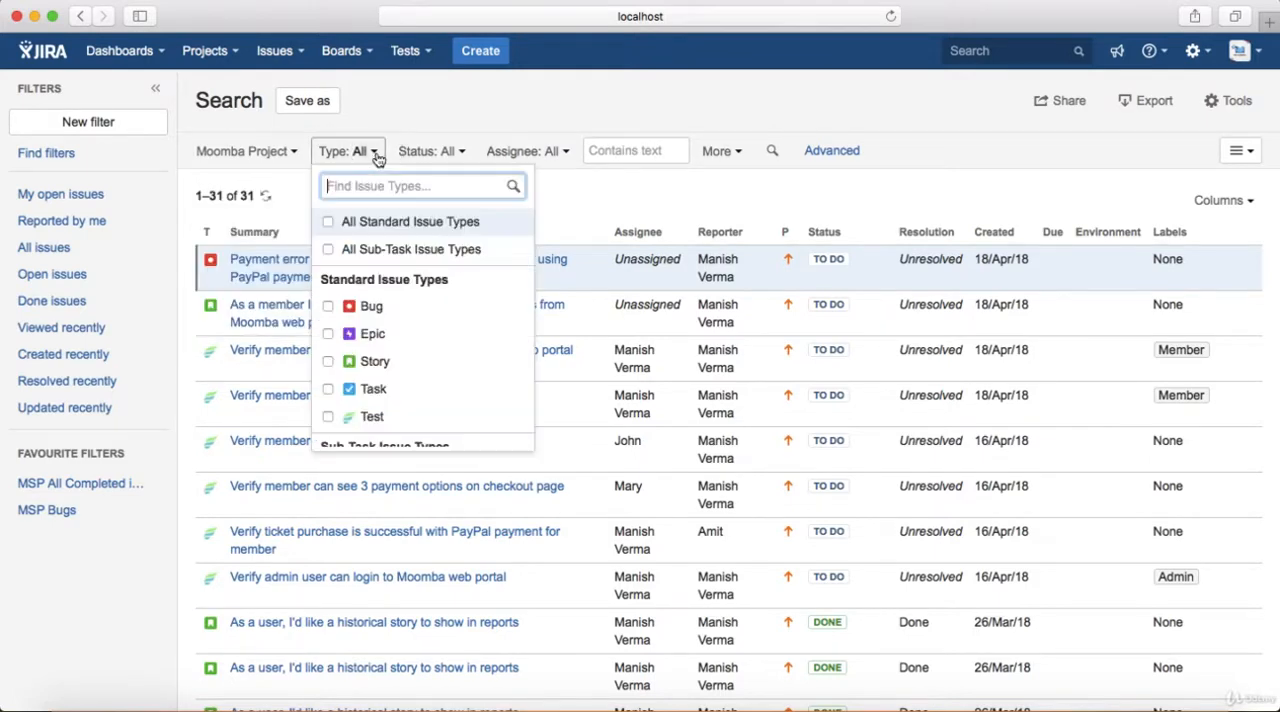
{"action": "left_click", "coordinate": [328, 418]}
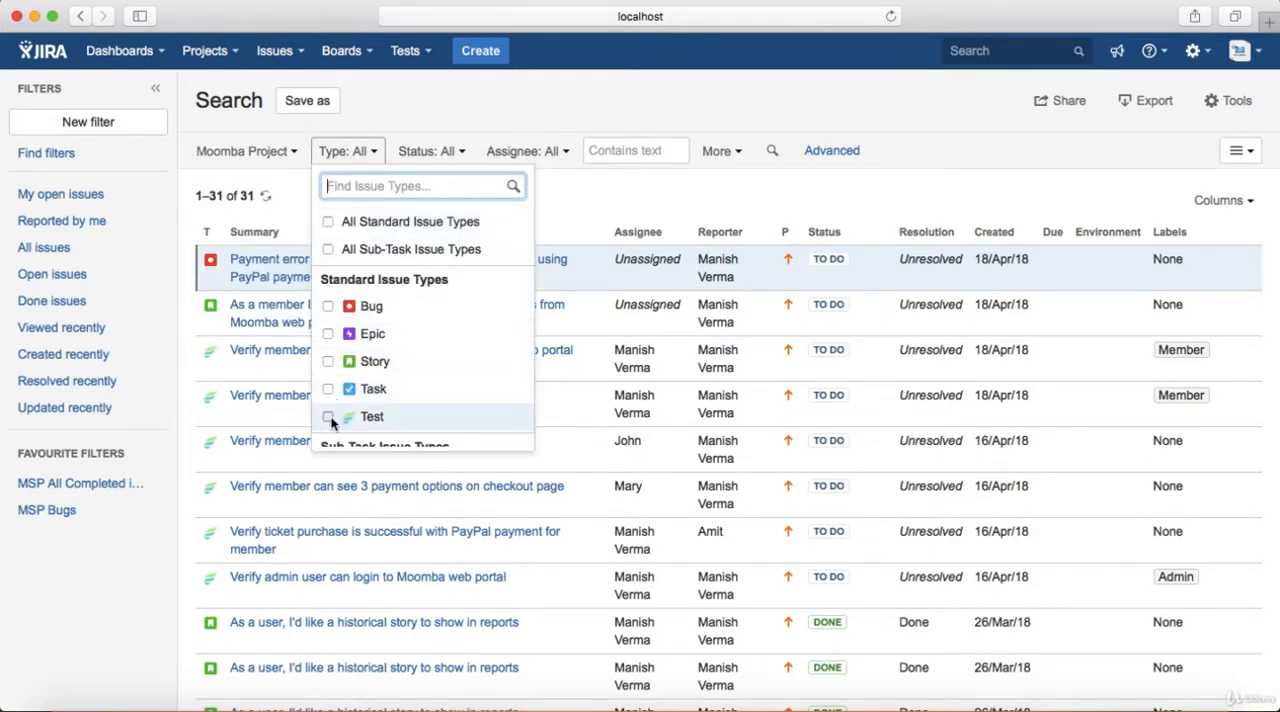
{"action": "left_click", "coordinate": [641, 200]}
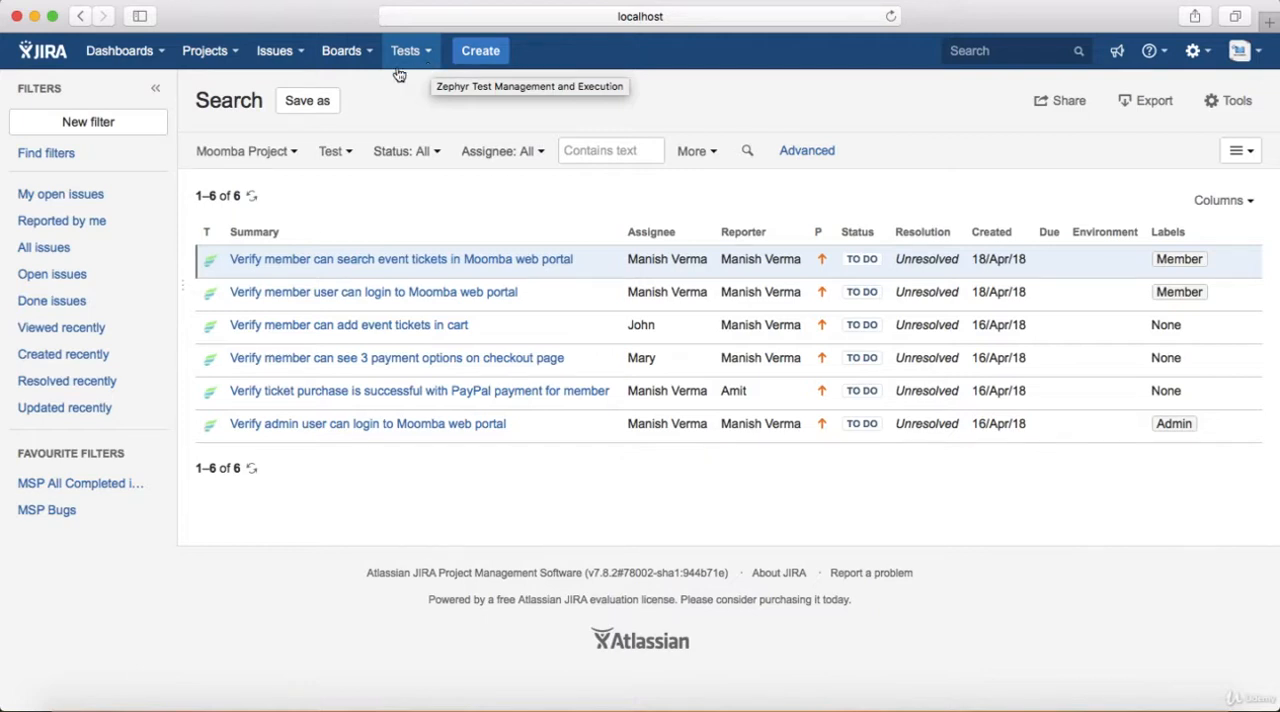
List the project's tests with the predefined Search Tests query
{"action": "left_click", "coordinate": [430, 54]}
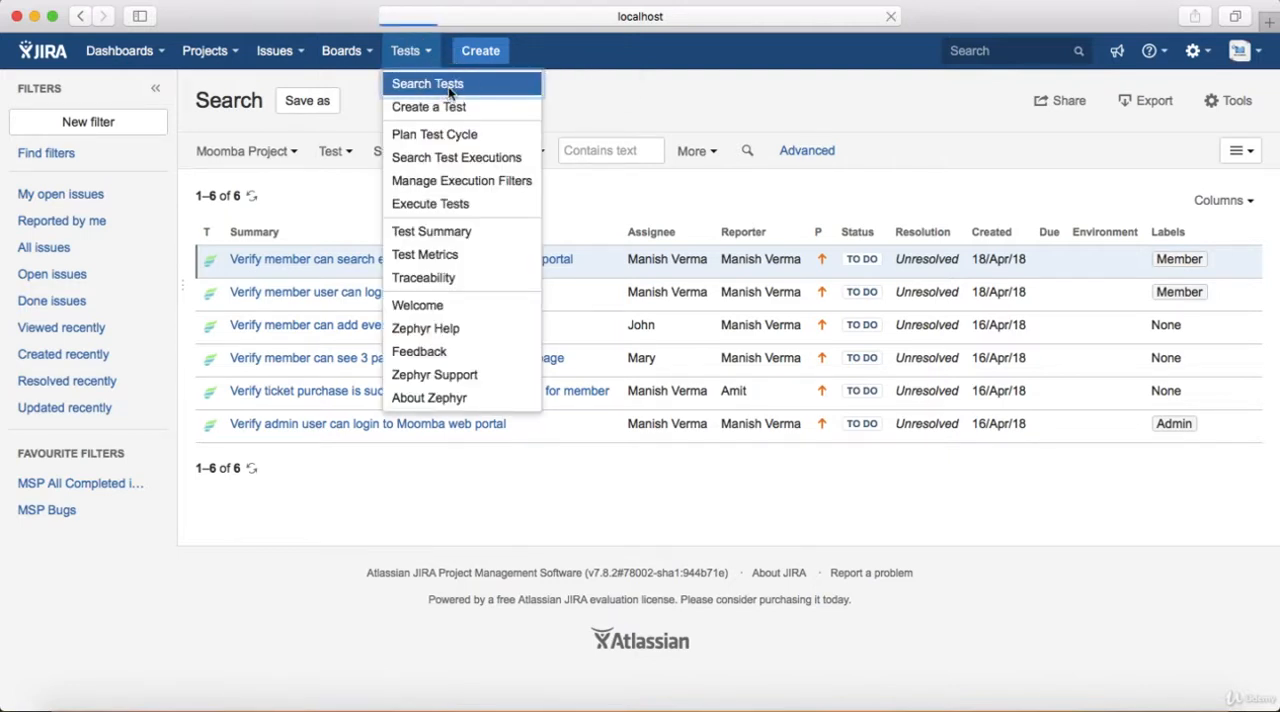
{"action": "left_click", "coordinate": [448, 87]}
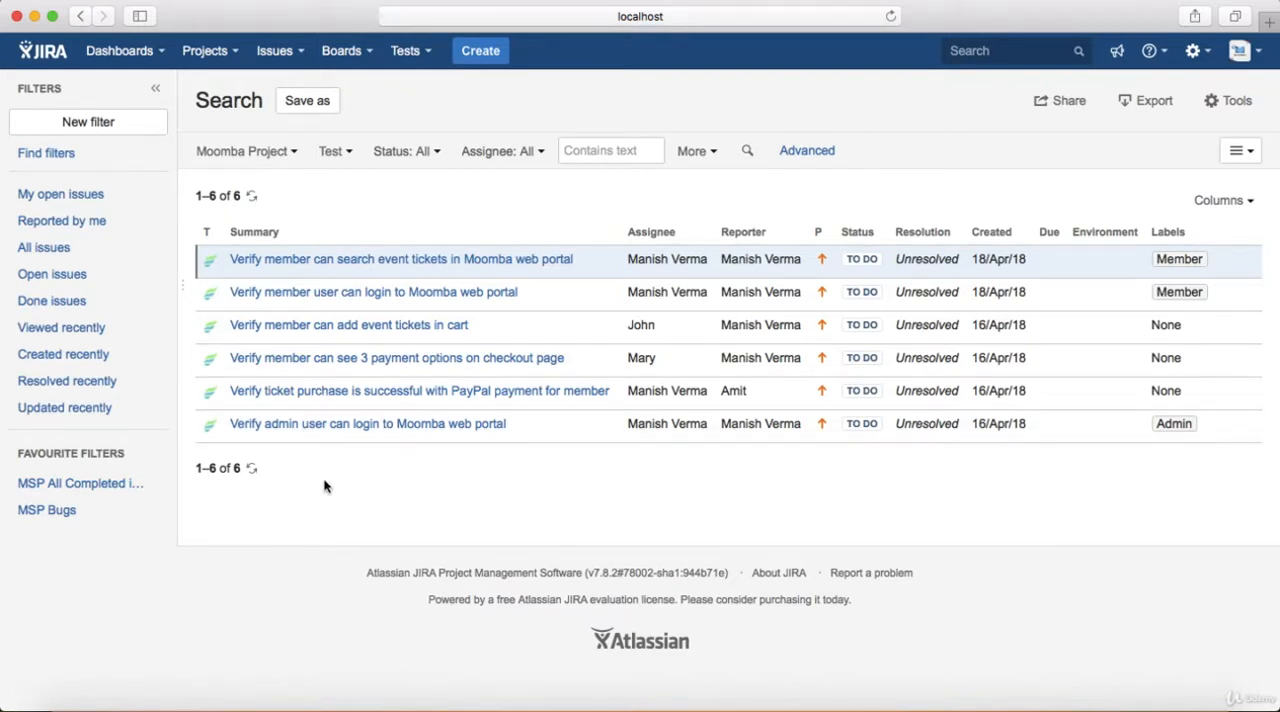
Open the unfiltered issue search, and return to the test list with the Search Tests query
{"action": "left_click", "coordinate": [302, 51]}
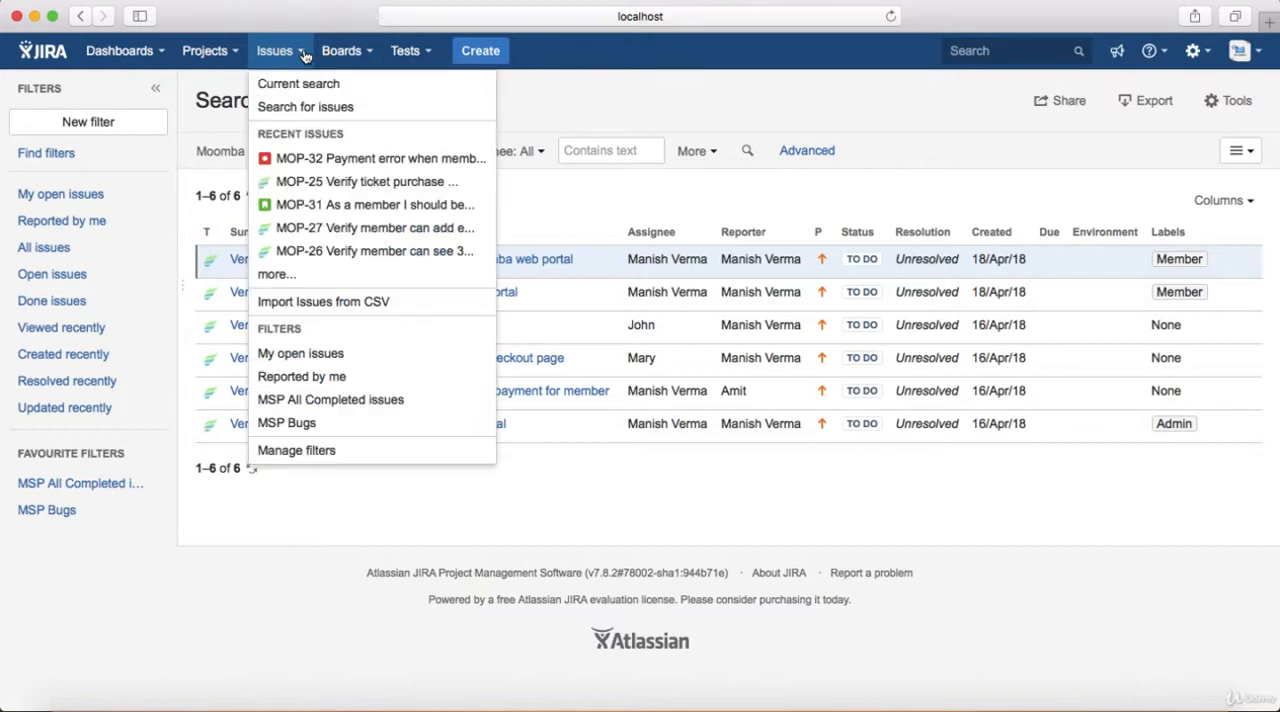
{"action": "left_click", "coordinate": [307, 108]}
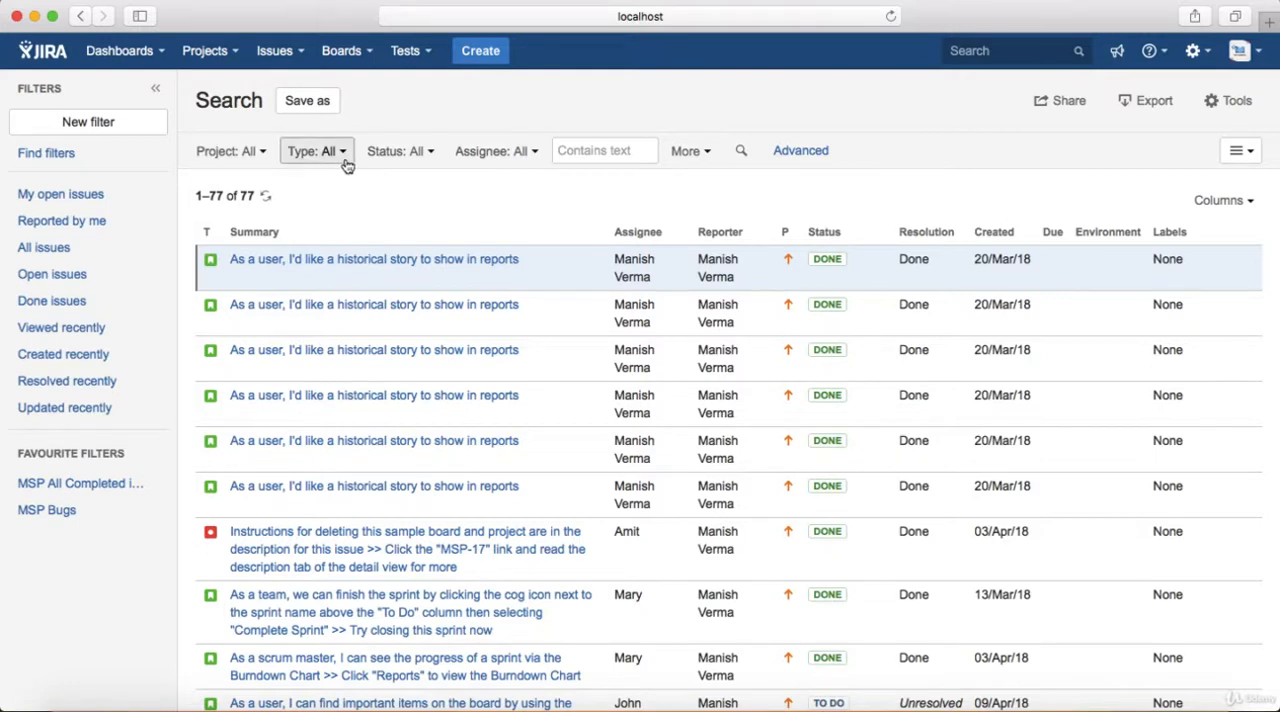
{"action": "left_click", "coordinate": [433, 61]}
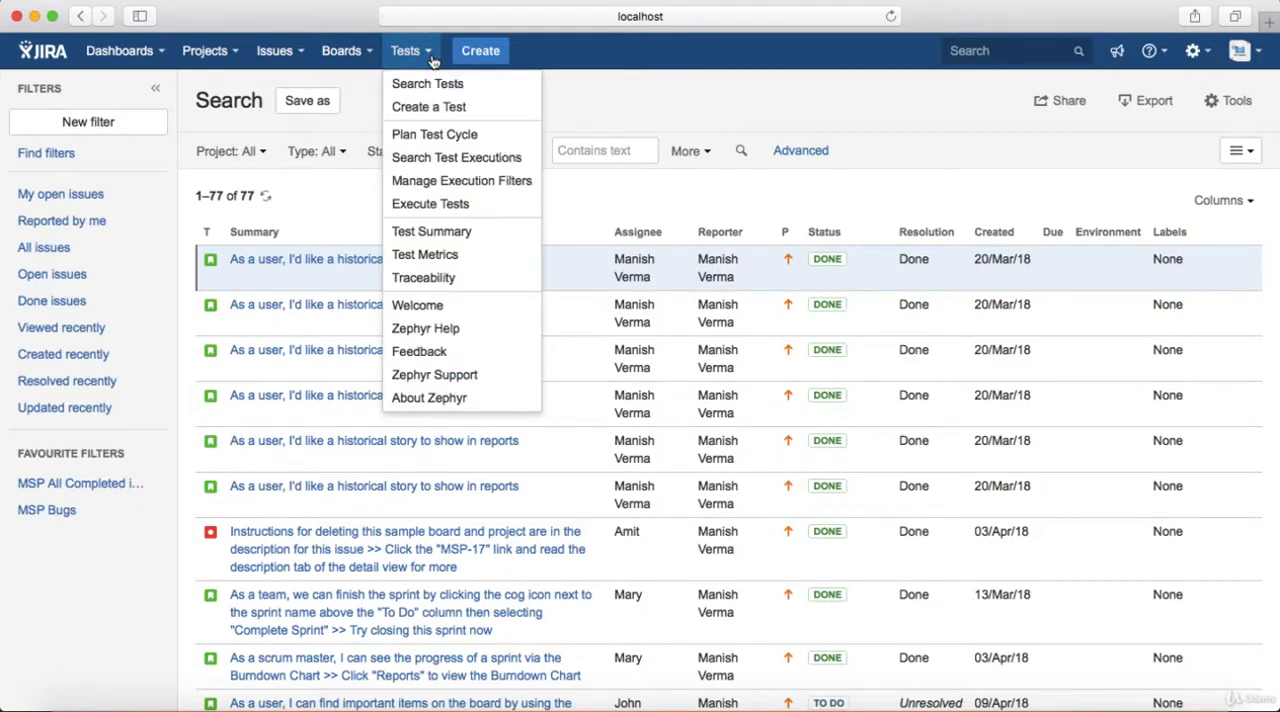
{"action": "left_click", "coordinate": [440, 86]}
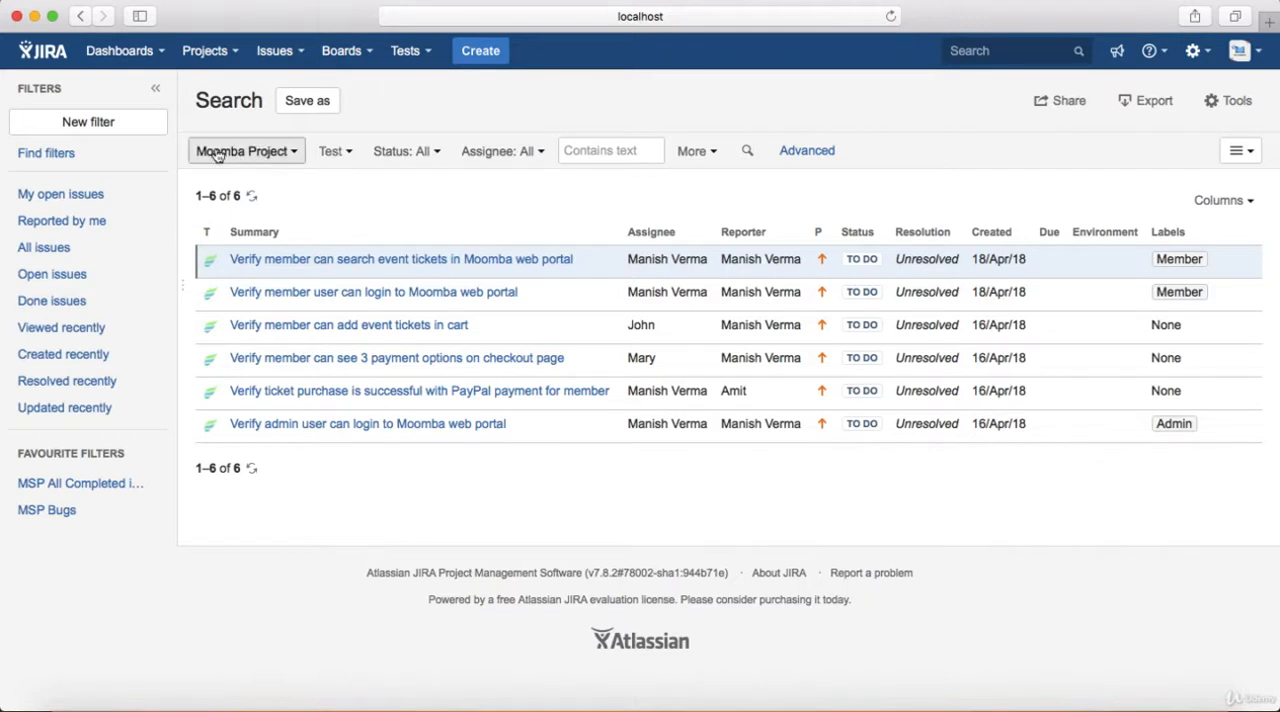
{"action": "left_click", "coordinate": [238, 58]}
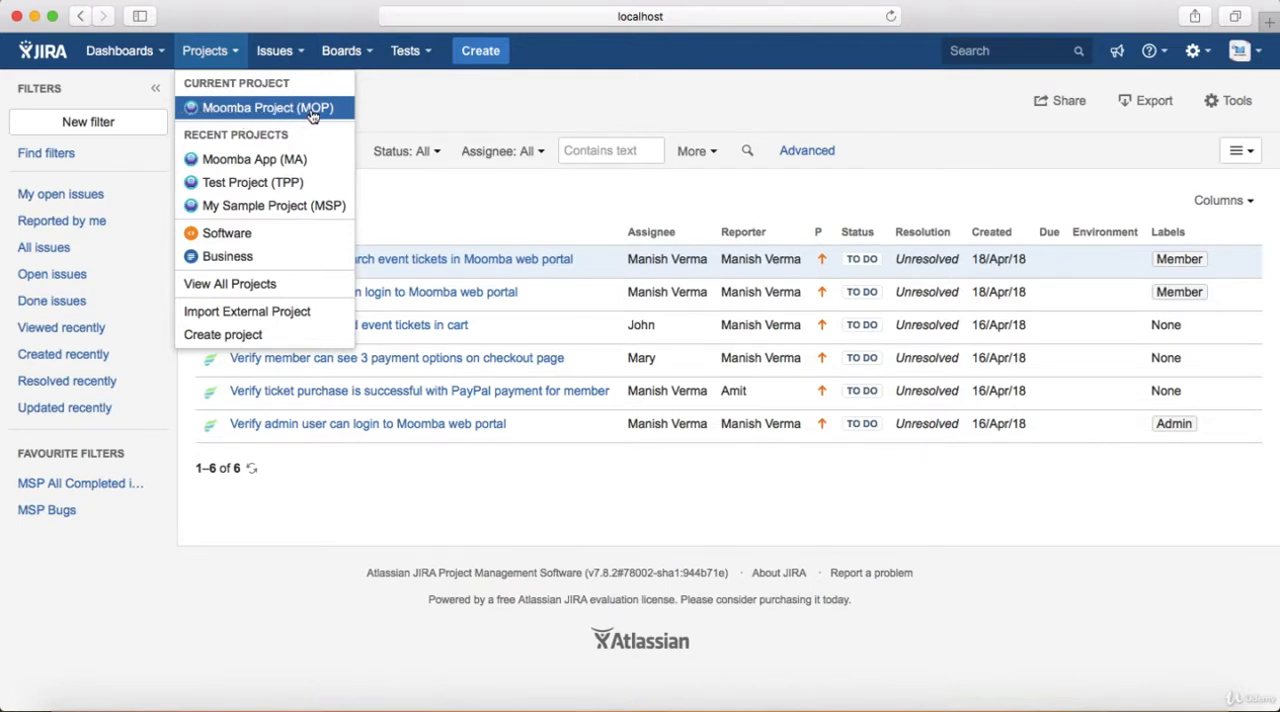
{"action": "left_click", "coordinate": [414, 95]}
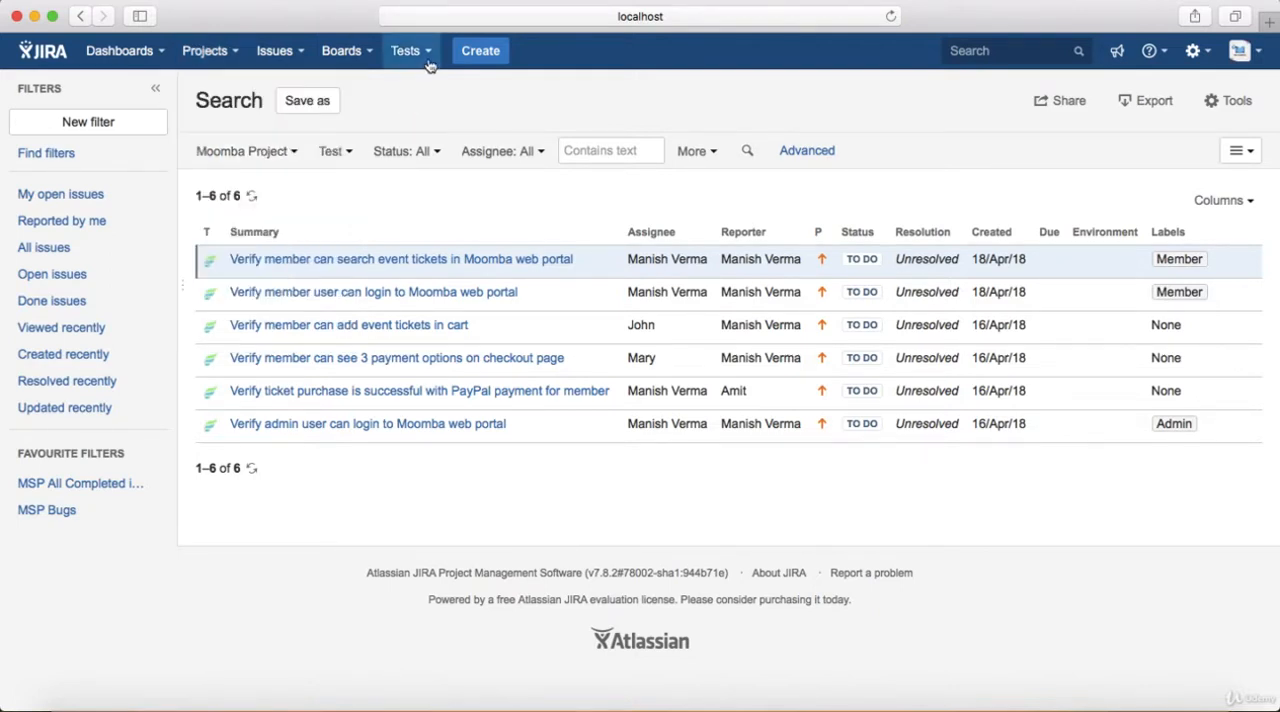
{"action": "left_click", "coordinate": [436, 62]}
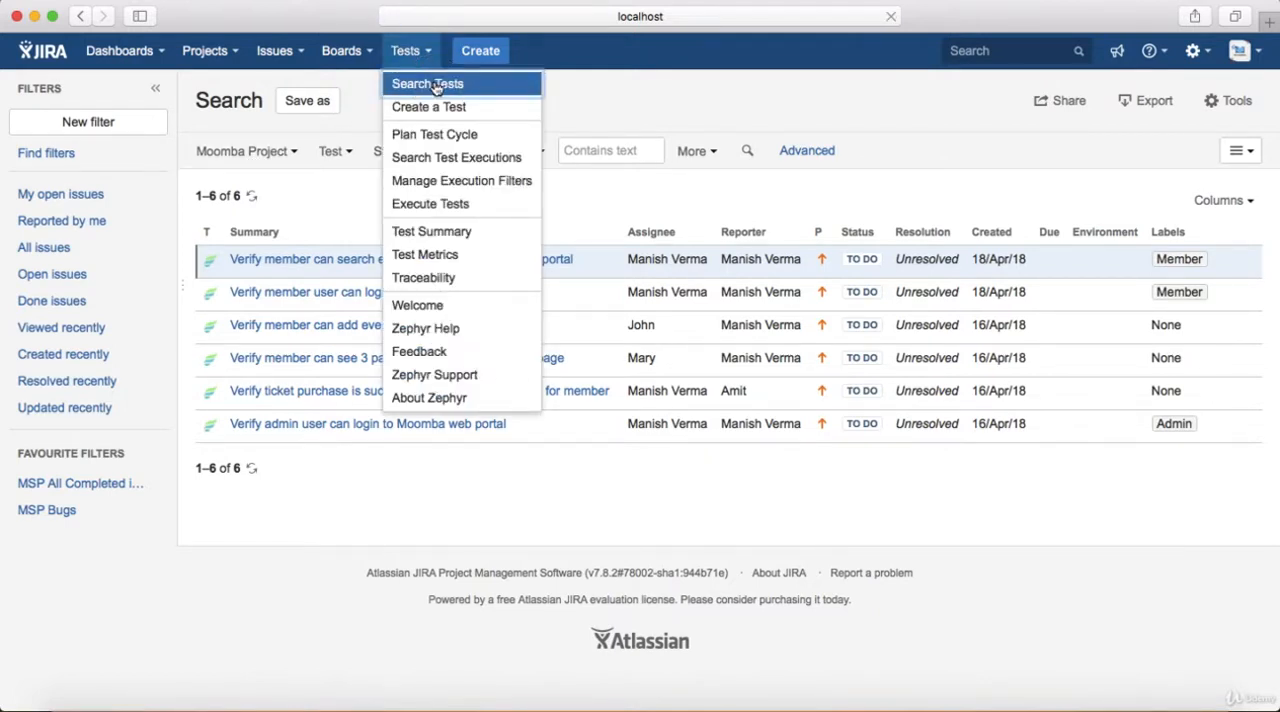
{"action": "left_click", "coordinate": [585, 97]}
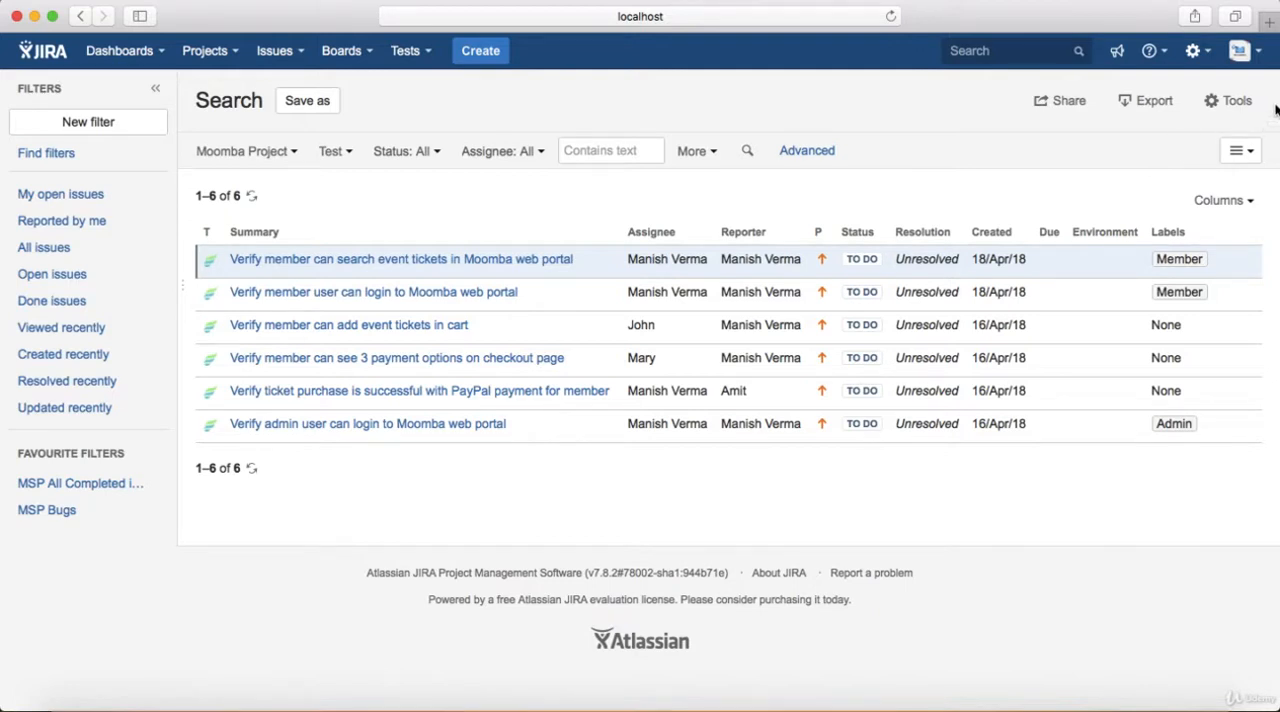
Start a bulk change on the listed tests and choose only the PayPal ticket purchase and admin user login tests
{"action": "left_click", "coordinate": [1244, 103]}
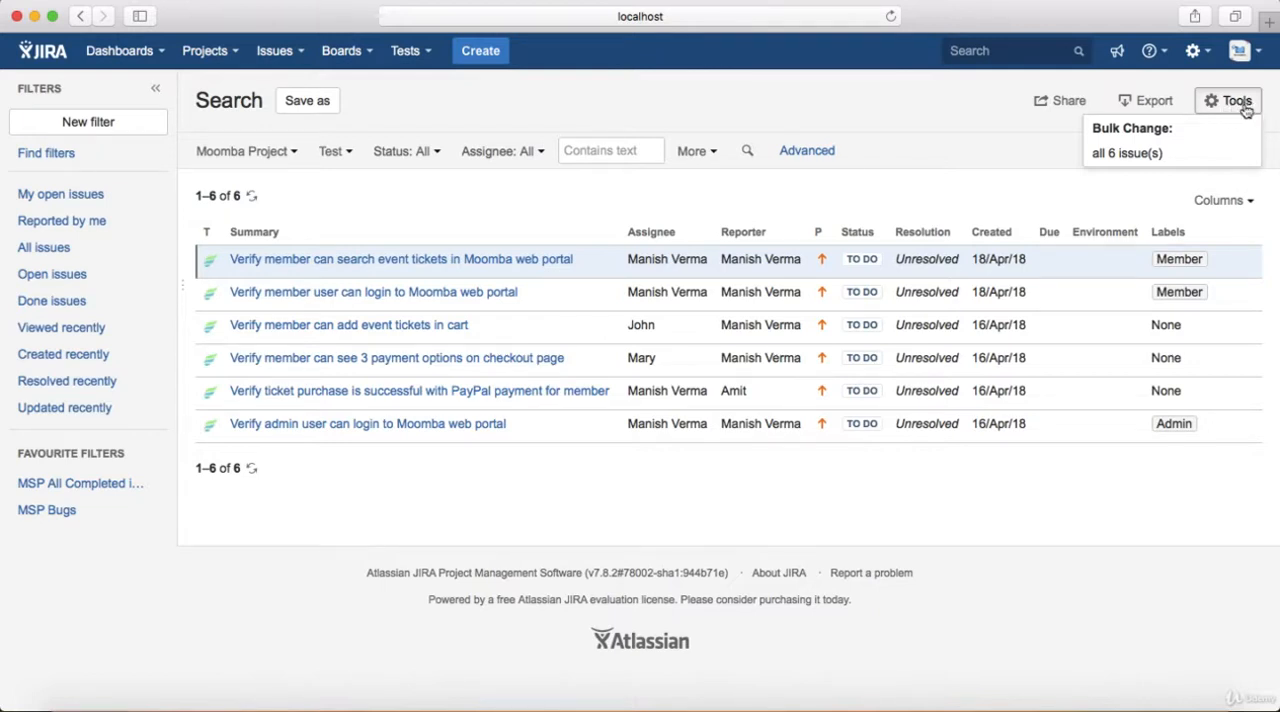
{"action": "left_click", "coordinate": [1170, 157]}
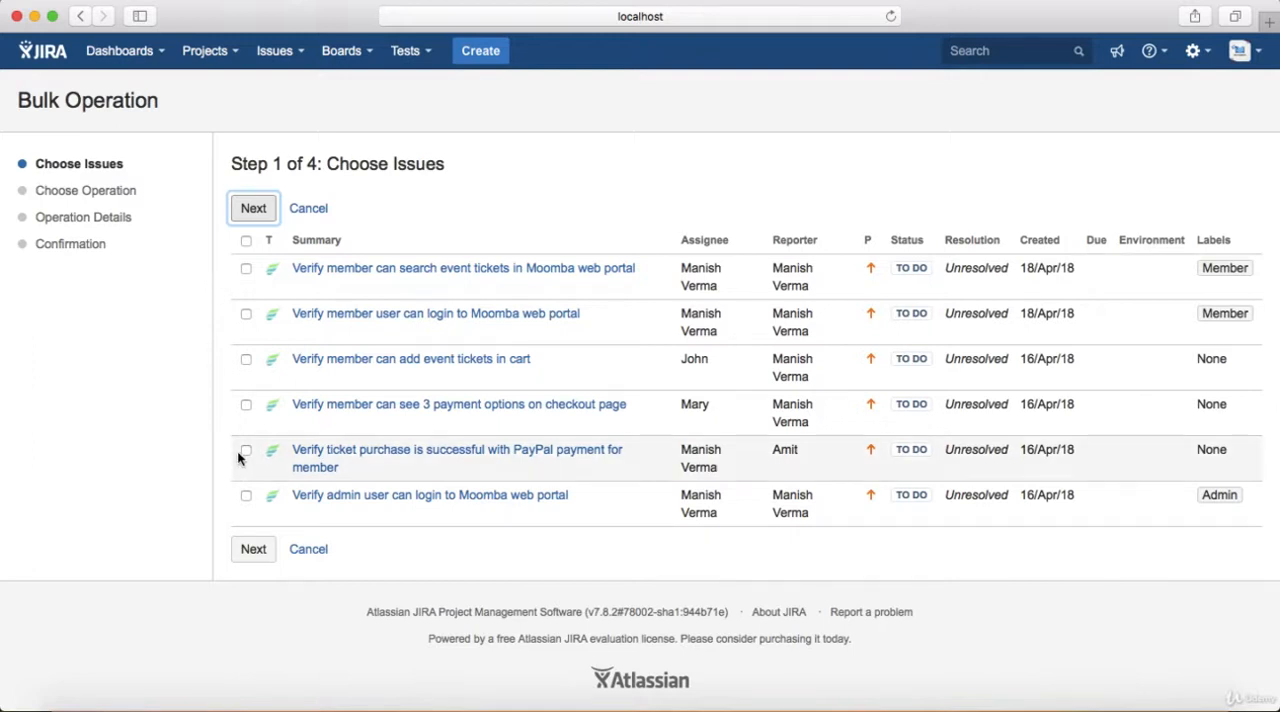
{"action": "left_click", "coordinate": [246, 241]}
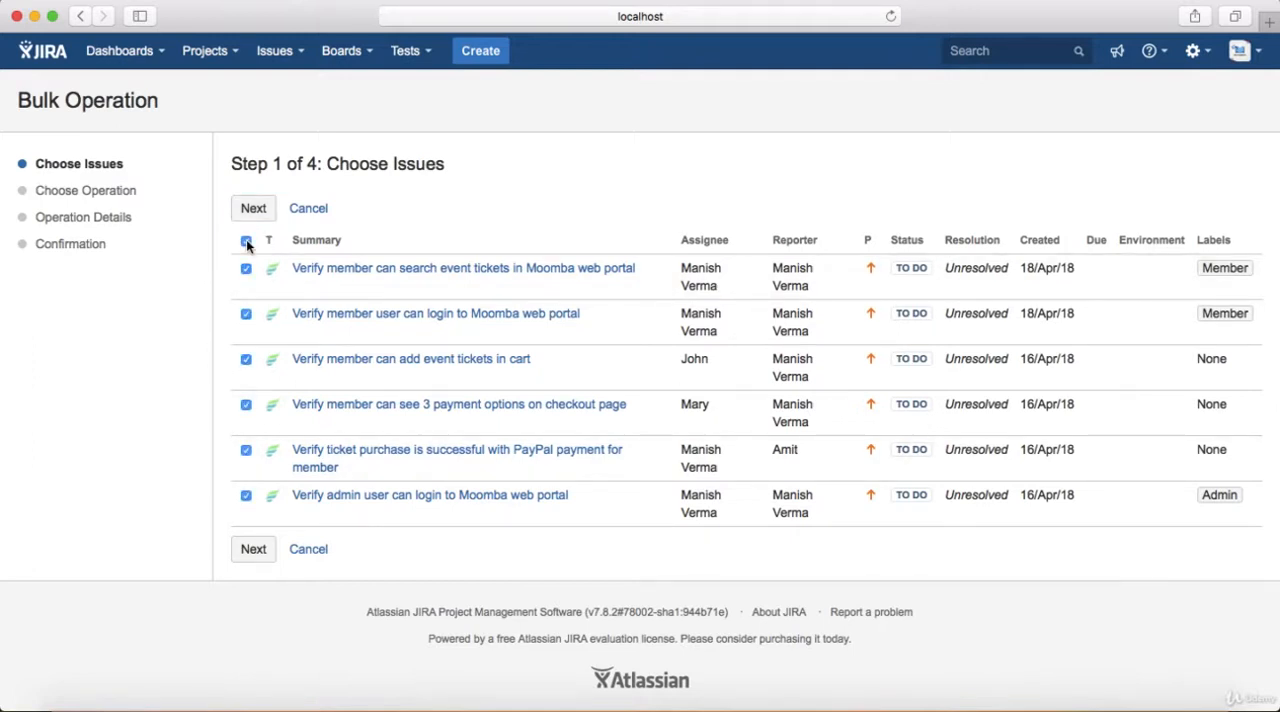
{"action": "left_click", "coordinate": [246, 240]}
{"action": "left_click", "coordinate": [246, 450]}
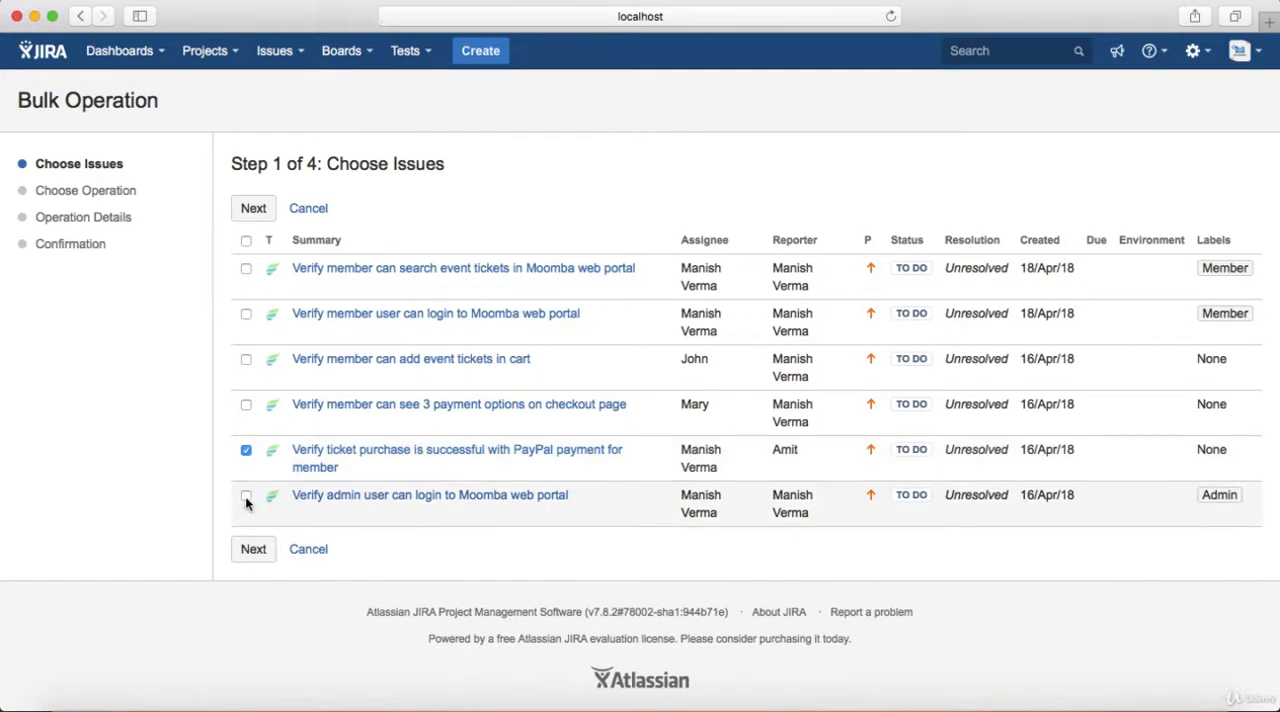
{"action": "left_click", "coordinate": [246, 496]}
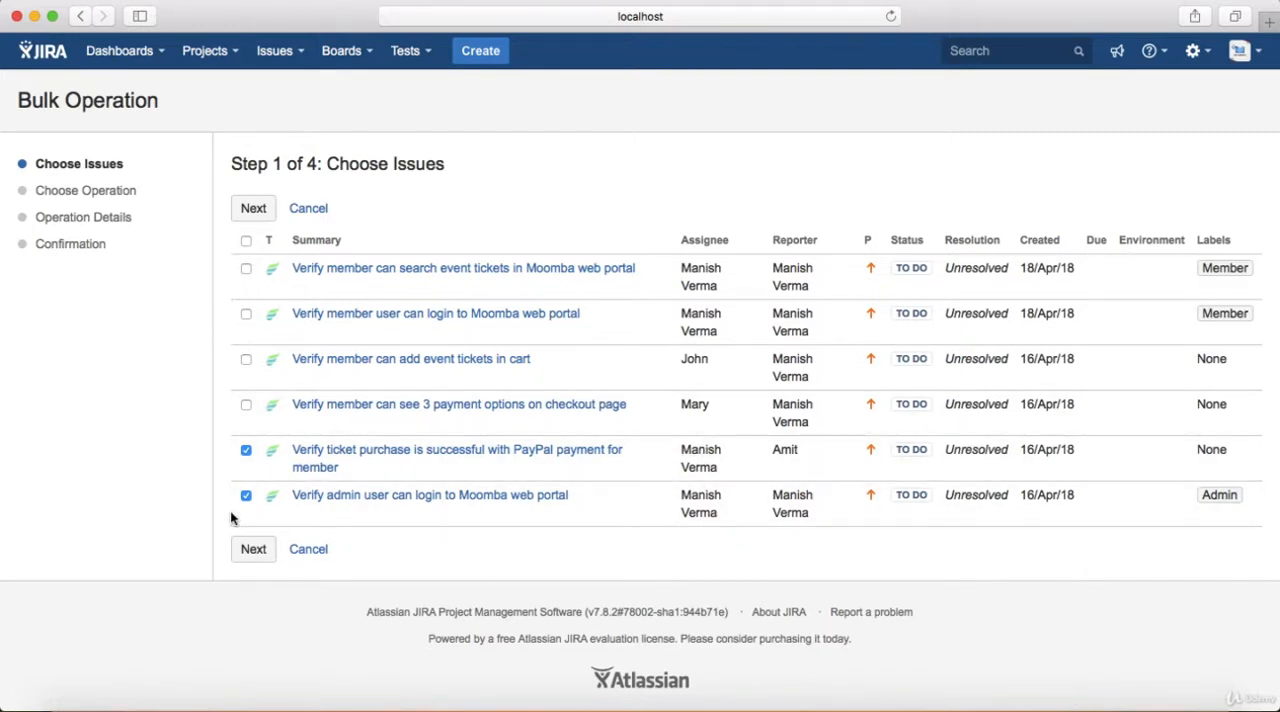
{"action": "left_click", "coordinate": [253, 549]}
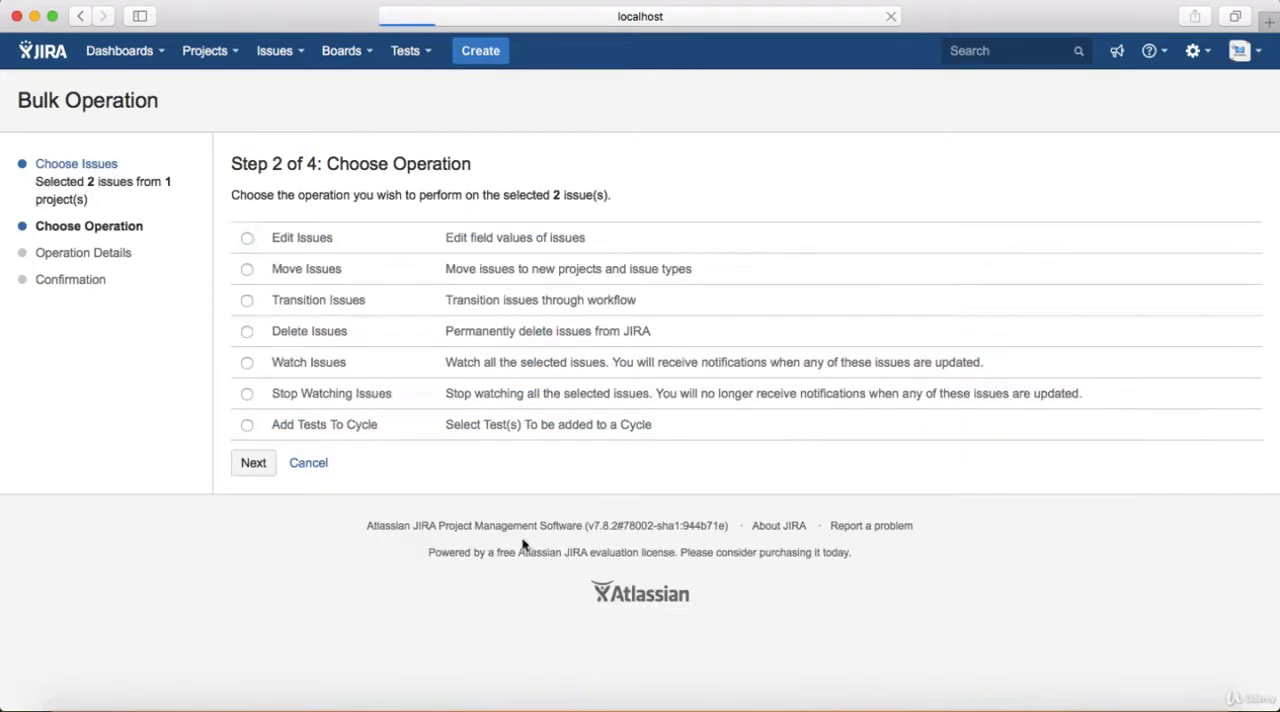
Choose the Edit Issues operation and set Change Assignee to the third person listed under All Users
{"action": "left_click", "coordinate": [248, 239]}
{"action": "left_click", "coordinate": [249, 470]}
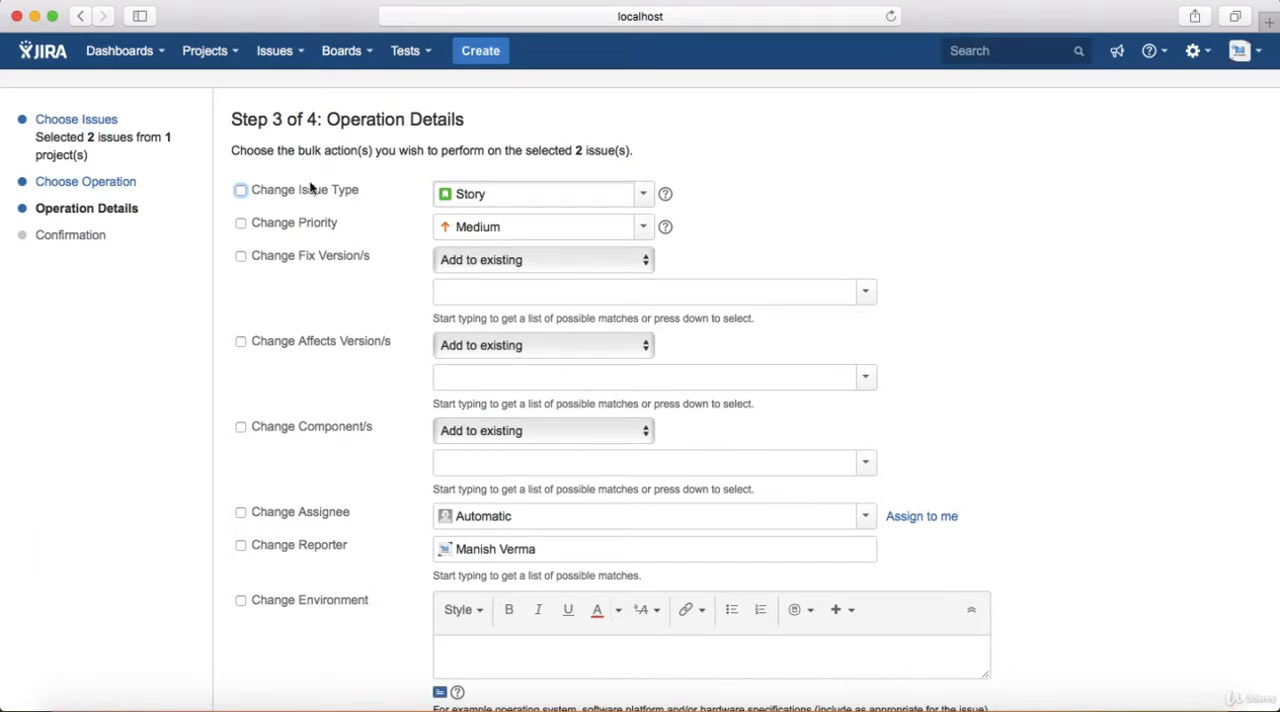
{"action": "scroll", "coordinate": [351, 351], "scroll_direction": "down", "scroll_amount": 2}
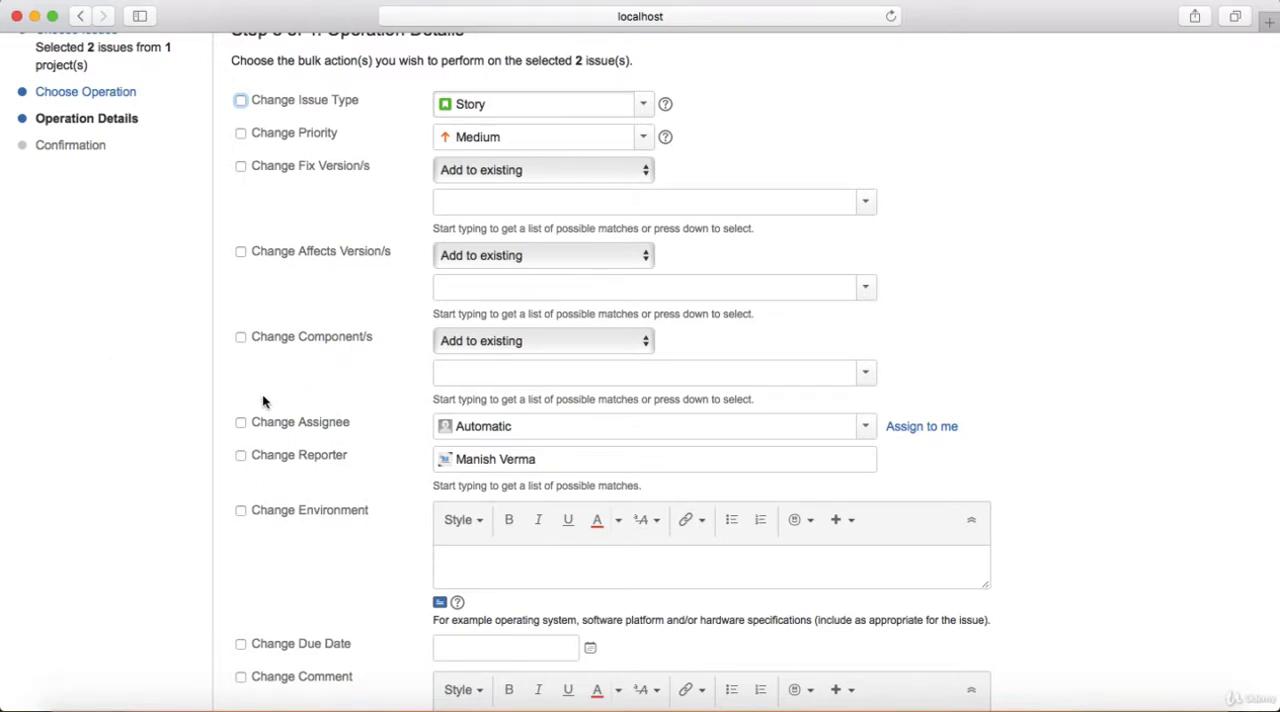
{"action": "left_click", "coordinate": [240, 424]}
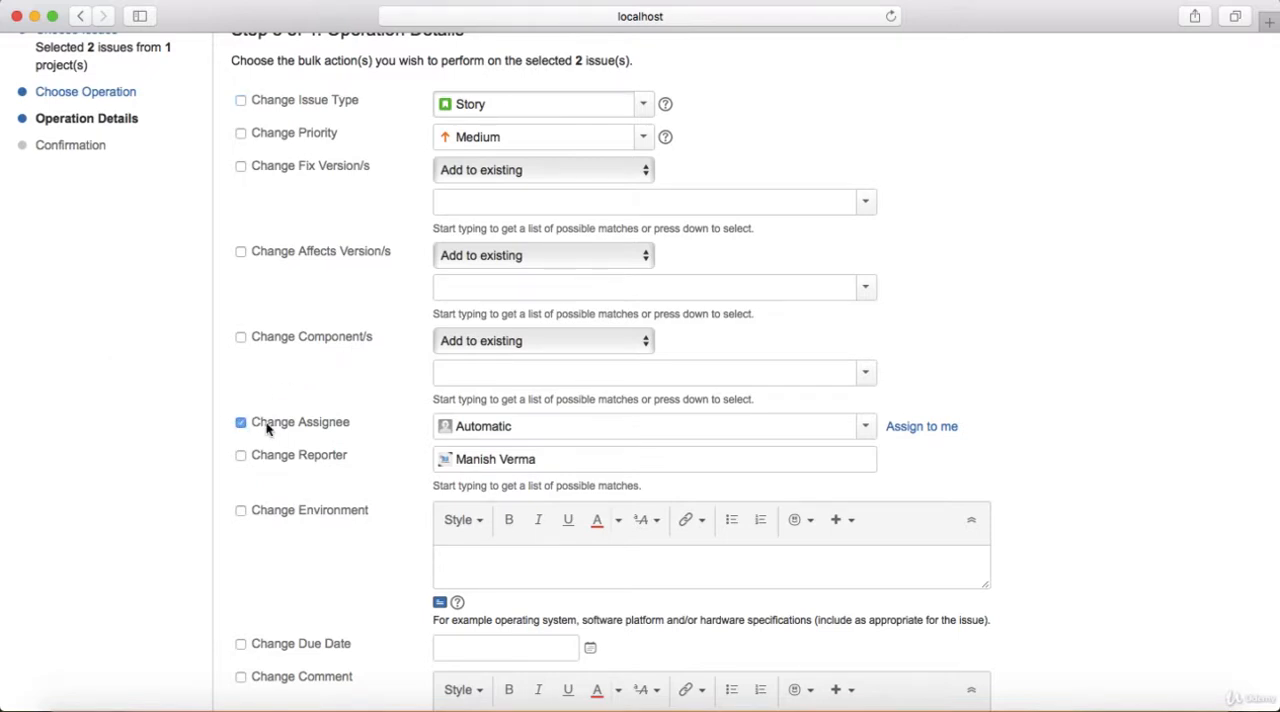
{"action": "left_click", "coordinate": [535, 426]}
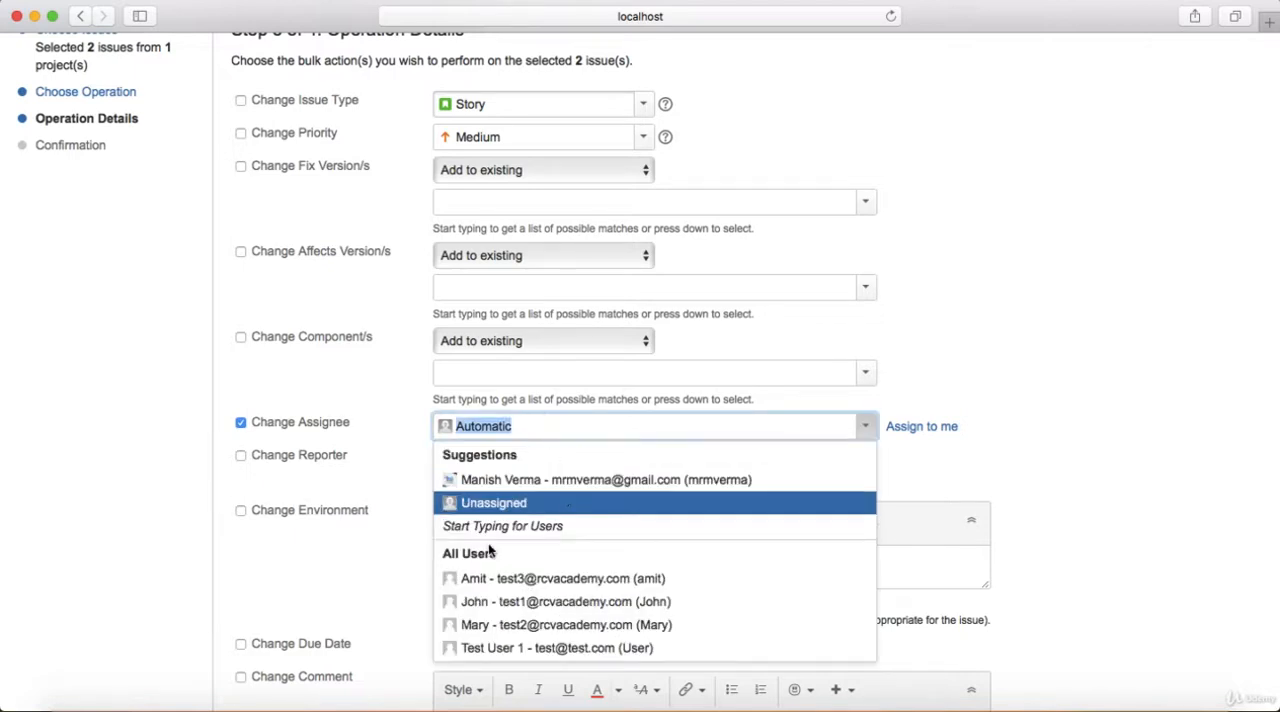
{"action": "left_click", "coordinate": [450, 626]}
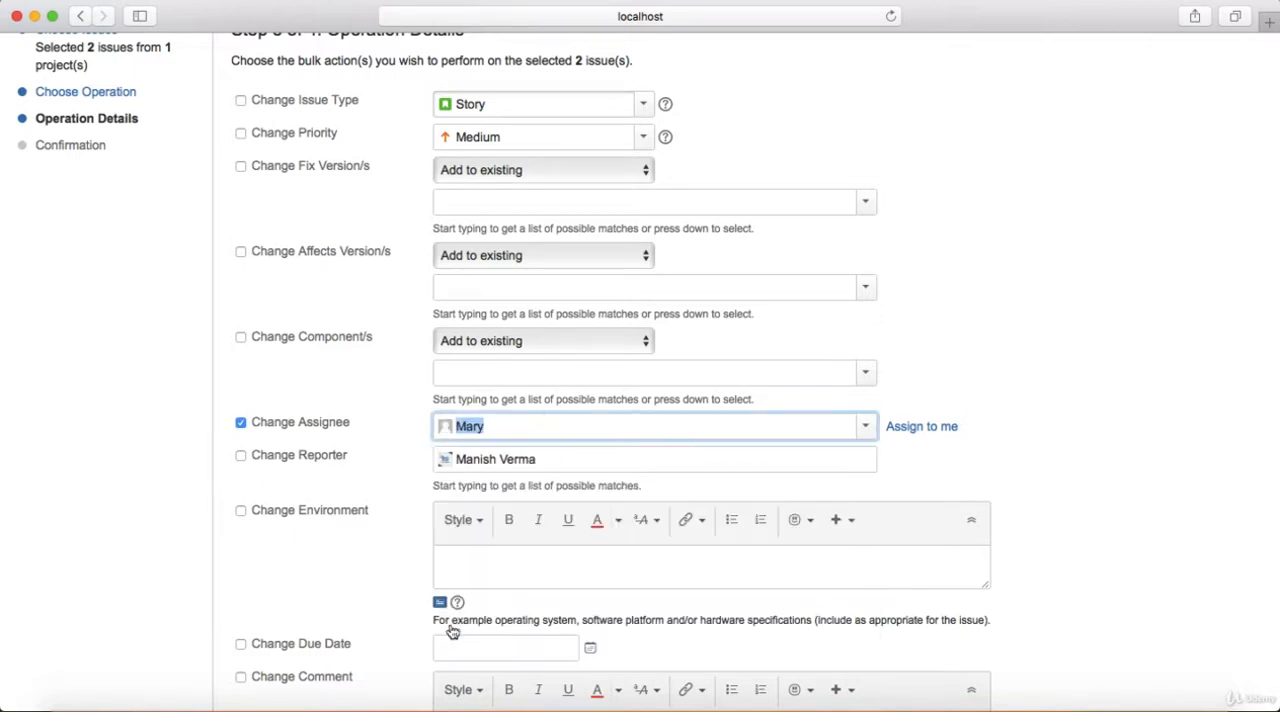
{"action": "left_click", "coordinate": [1127, 403]}
Submit and confirm the bulk assignee change, and acknowledge the finished operation
{"action": "scroll", "coordinate": [1127, 403], "scroll_direction": "down", "scroll_amount": 8}
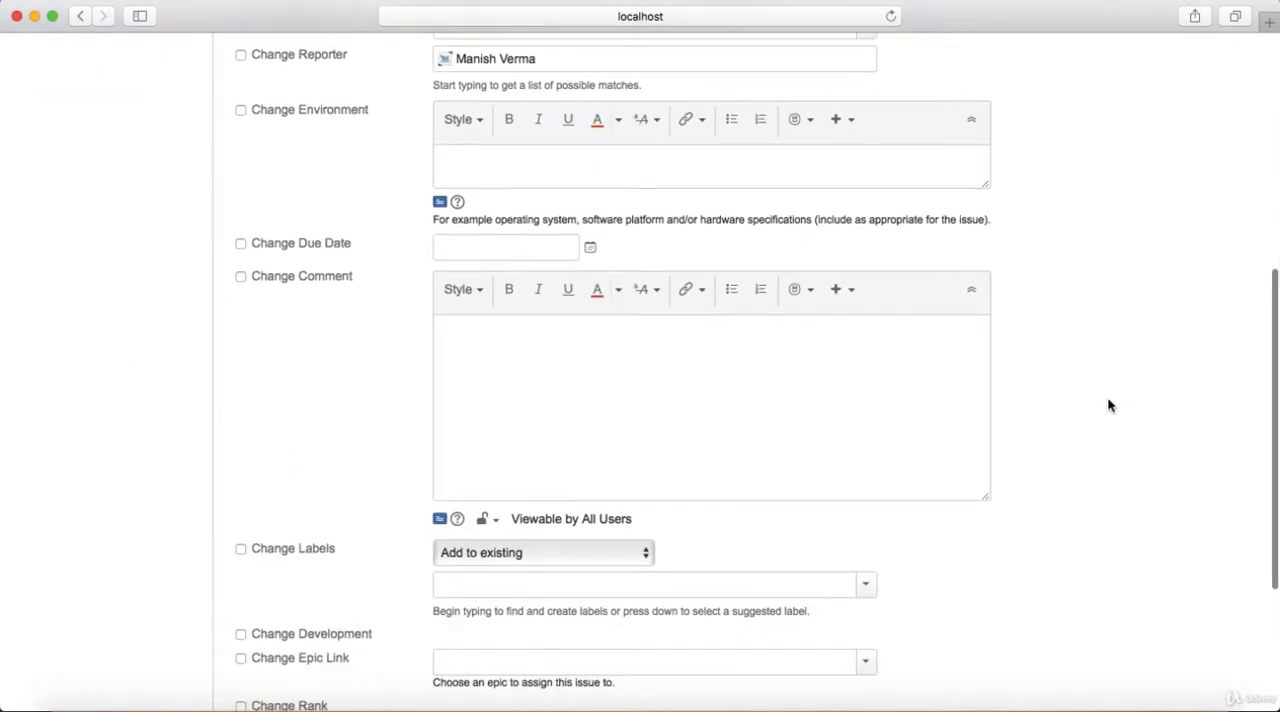
{"action": "scroll", "coordinate": [543, 447], "scroll_direction": "down", "scroll_amount": 5}
{"action": "left_click", "coordinate": [252, 556]}
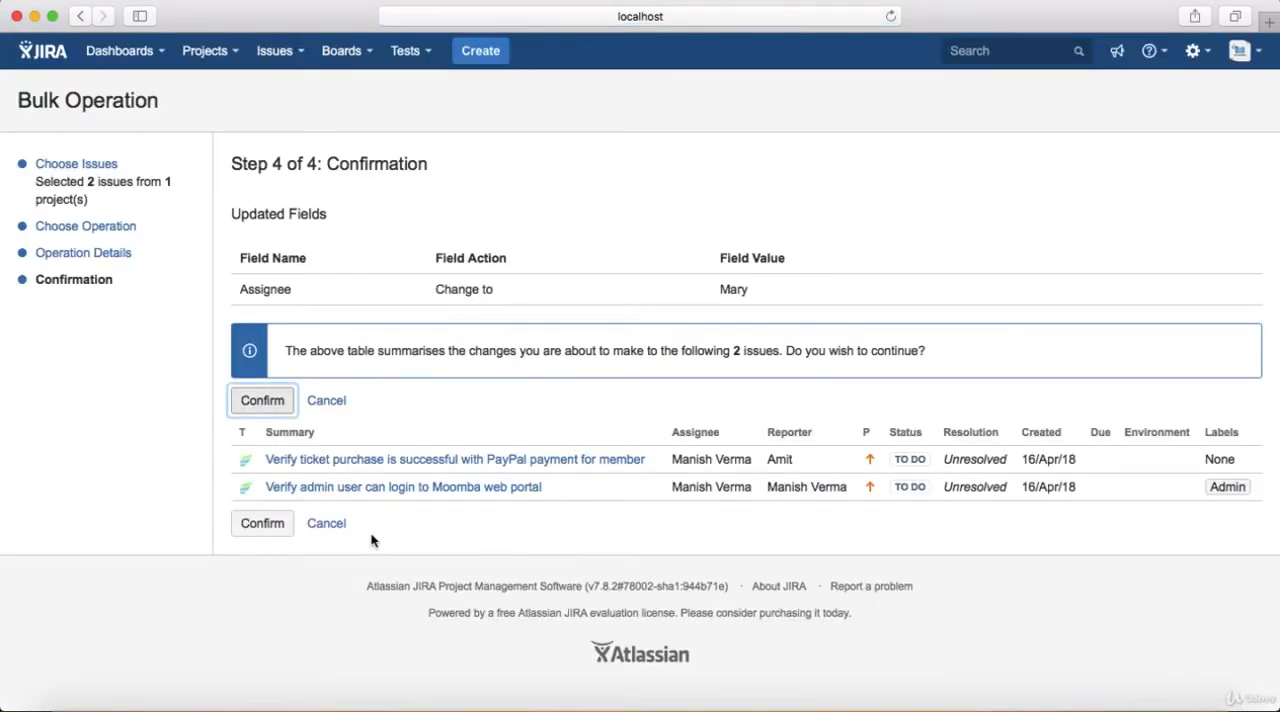
{"action": "left_click", "coordinate": [271, 527]}
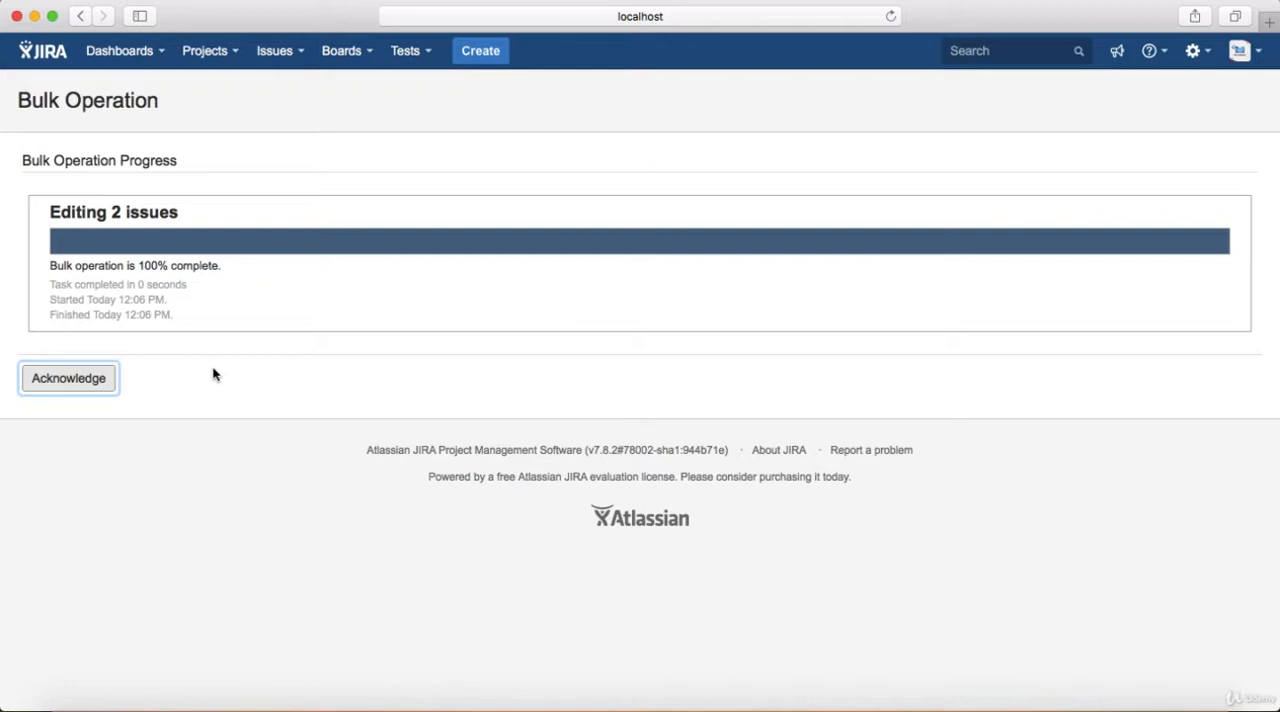
{"action": "left_click", "coordinate": [70, 380]}
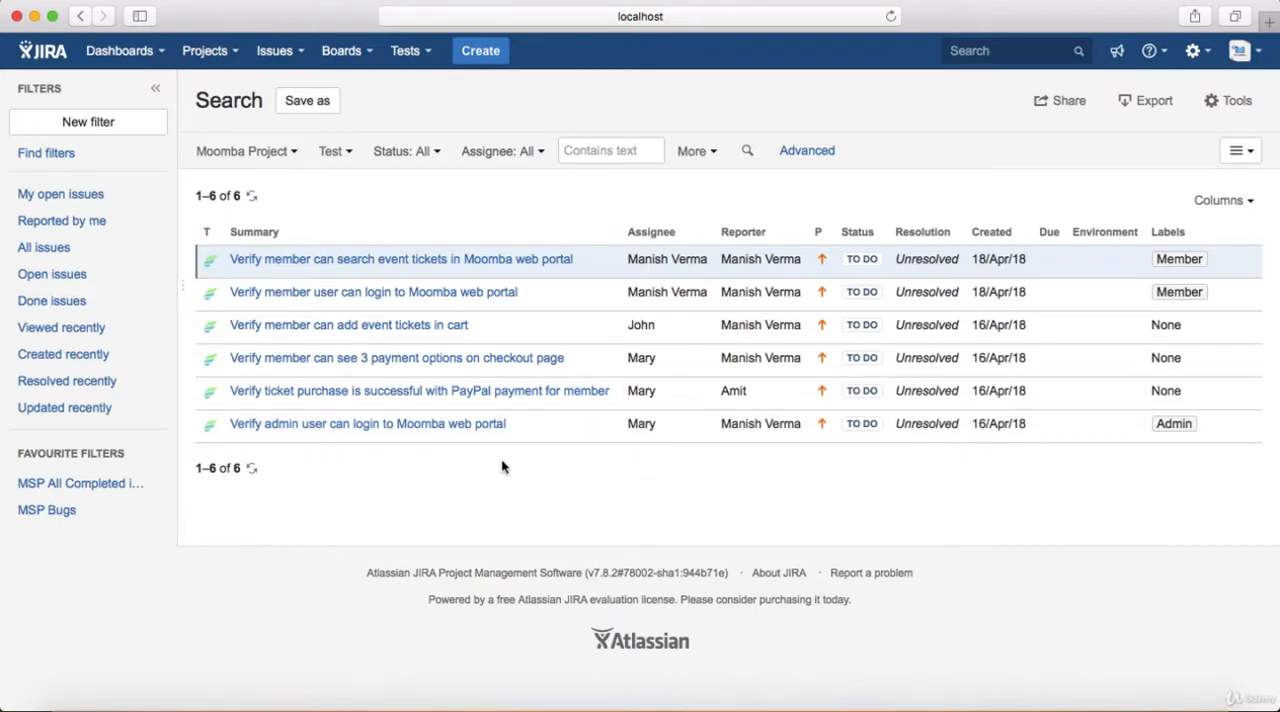
Start a bulk change with only the test for adding event tickets in cart, and choose the Edit Issues operation
{"action": "left_click", "coordinate": [1237, 103]}
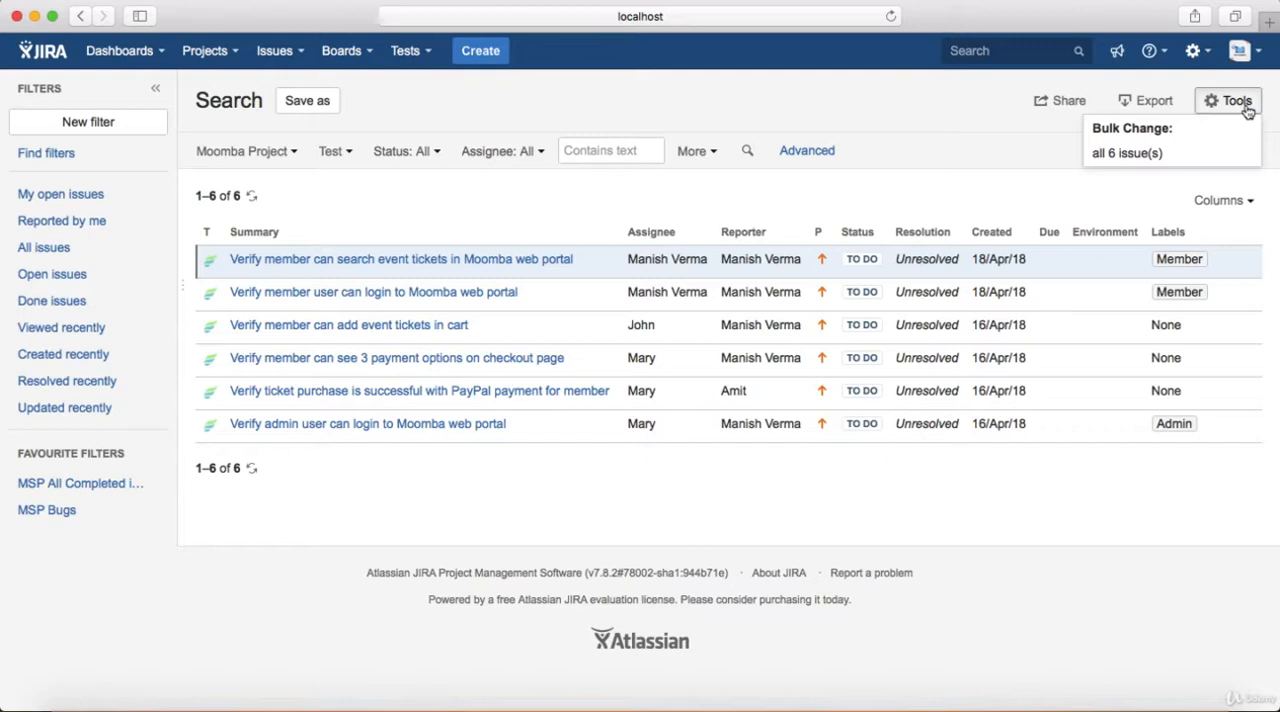
{"action": "left_click", "coordinate": [1168, 153]}
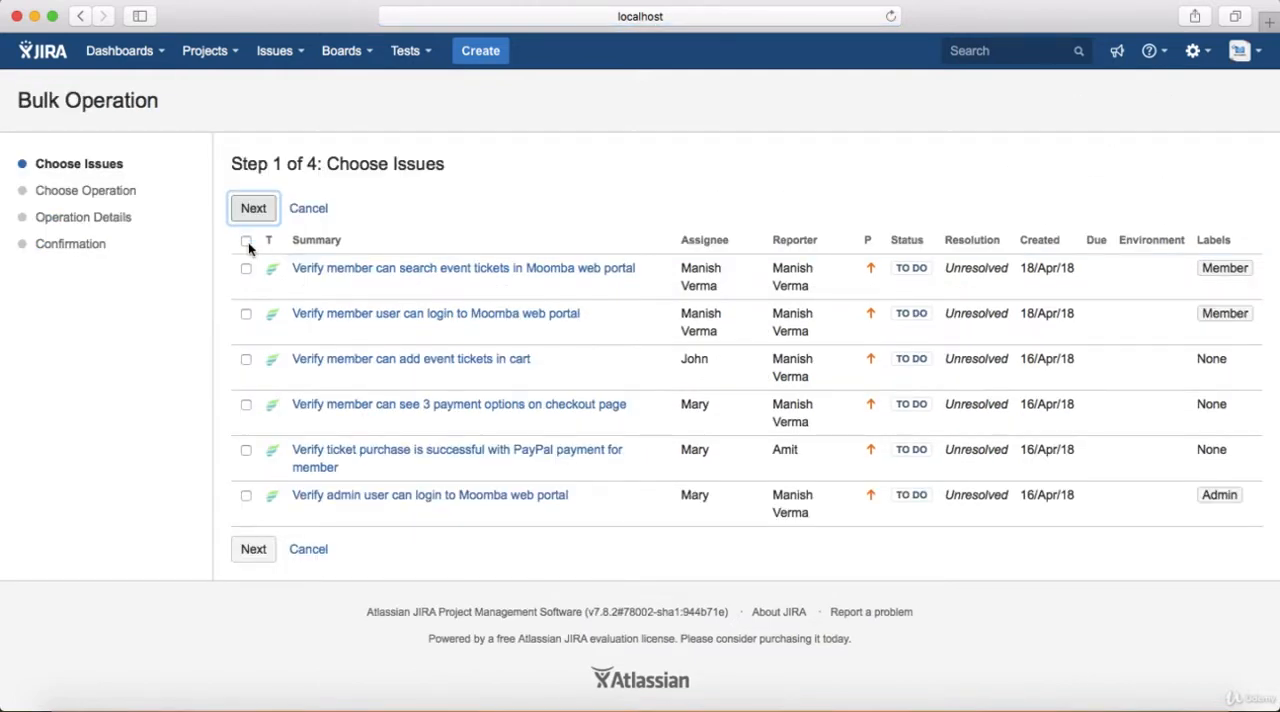
{"action": "left_click", "coordinate": [246, 241]}
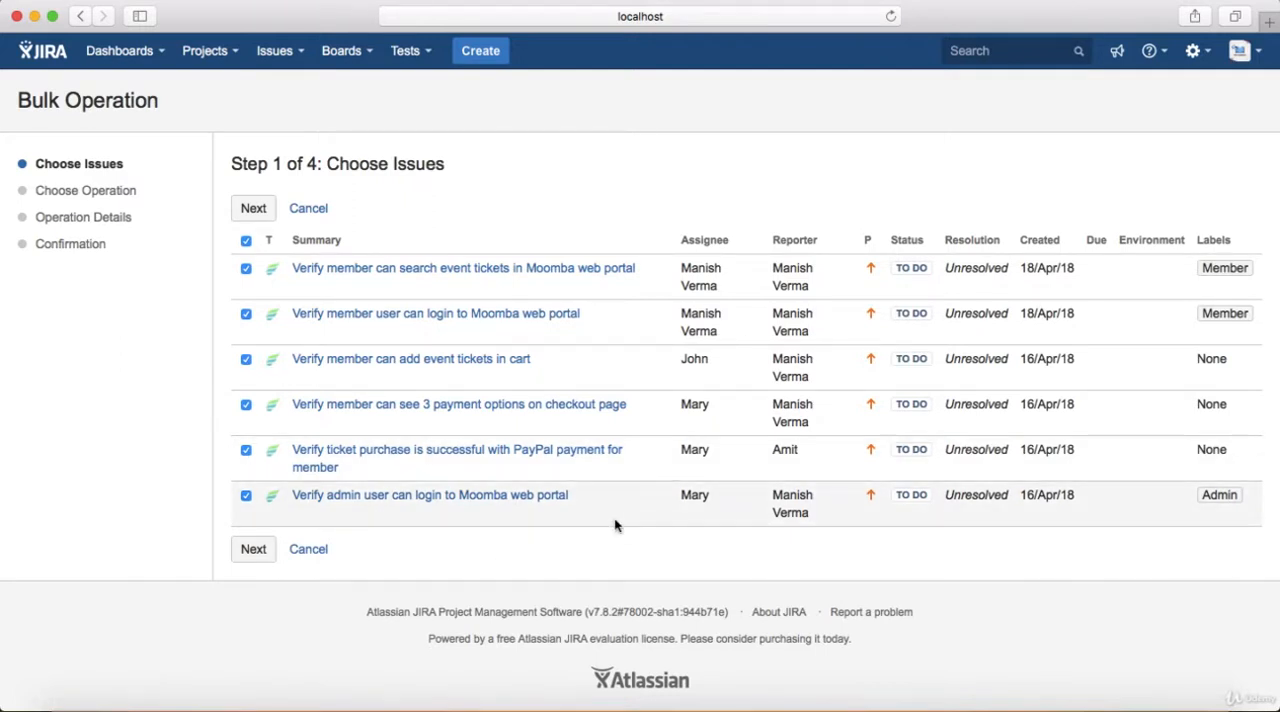
{"action": "left_click", "coordinate": [246, 241]}
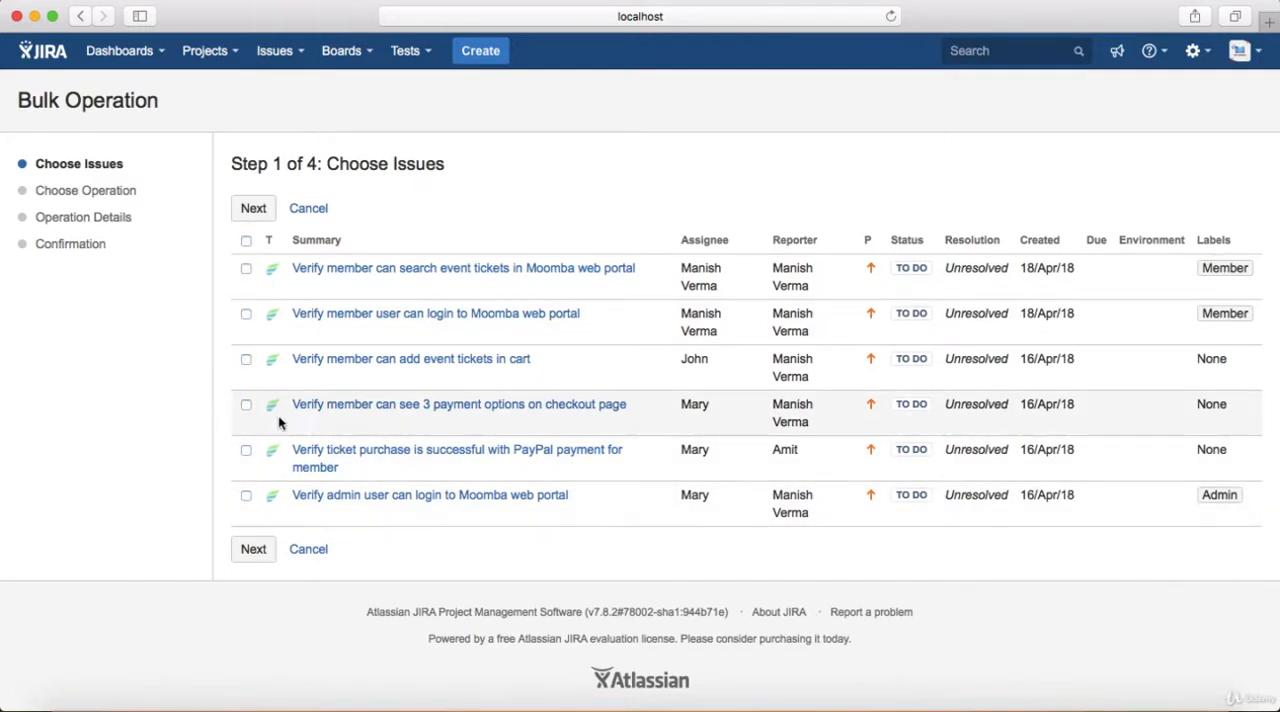
{"action": "left_click", "coordinate": [246, 360]}
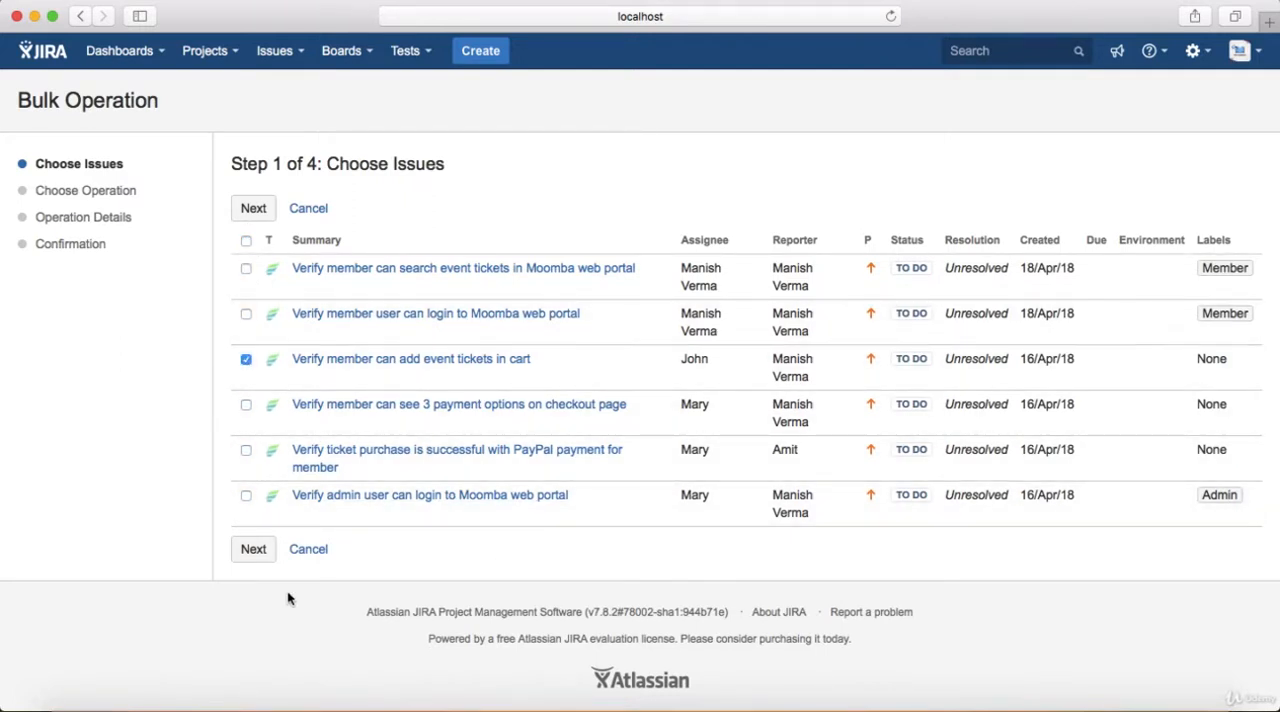
{"action": "left_click", "coordinate": [254, 552]}
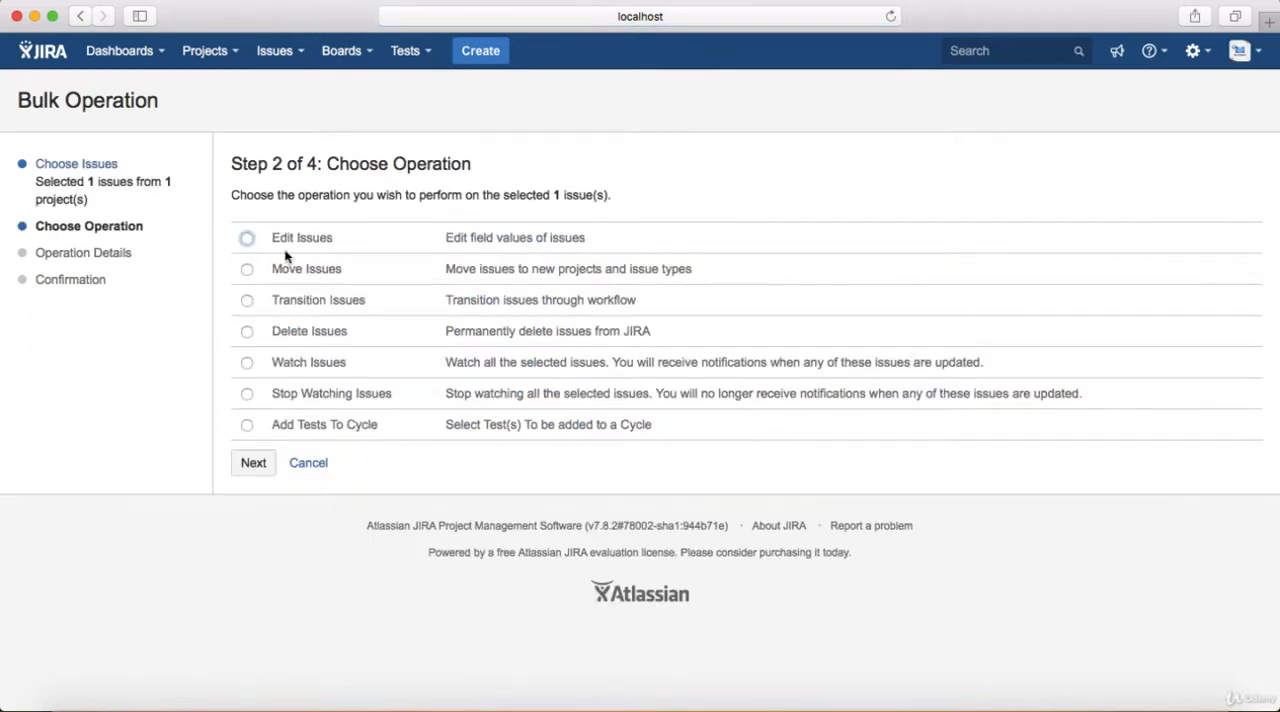
{"action": "left_click", "coordinate": [247, 238]}
{"action": "left_click", "coordinate": [254, 464]}
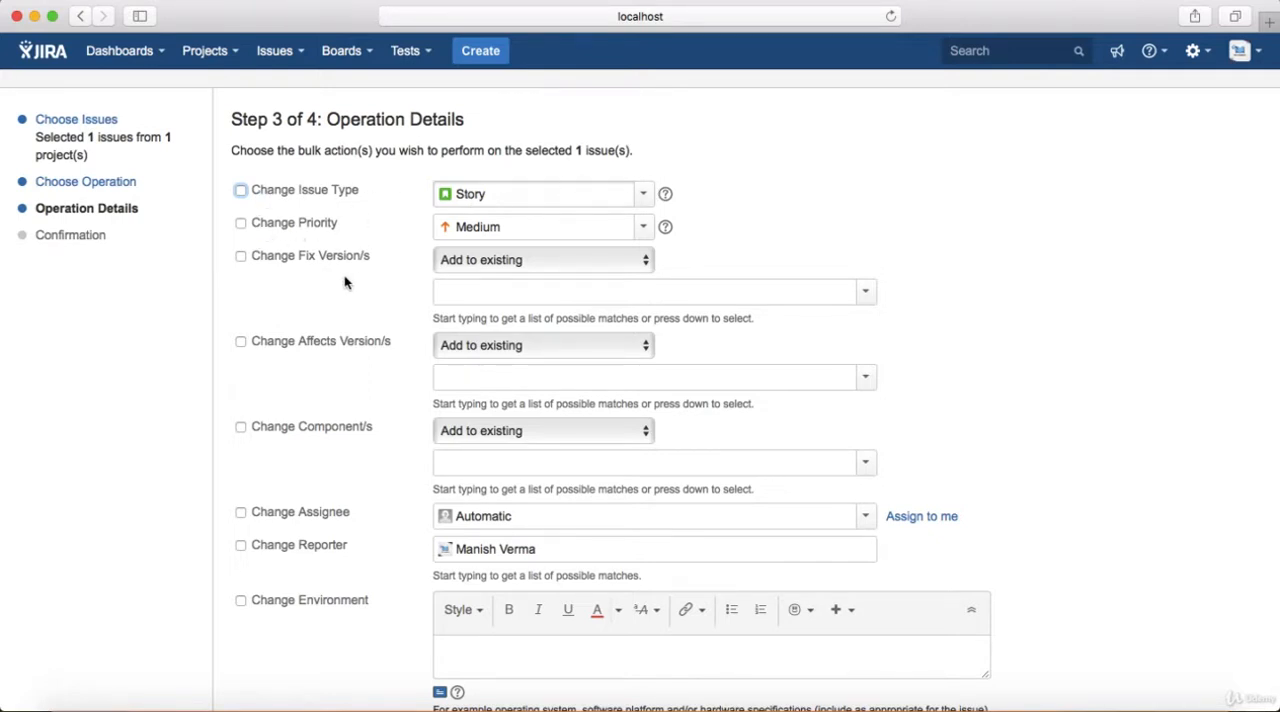
Examine the fields offered for bulk editing, from issue type down to sprint, and cancel the bulk operation
{"action": "scroll", "coordinate": [357, 283], "scroll_direction": "down", "scroll_amount": 2}
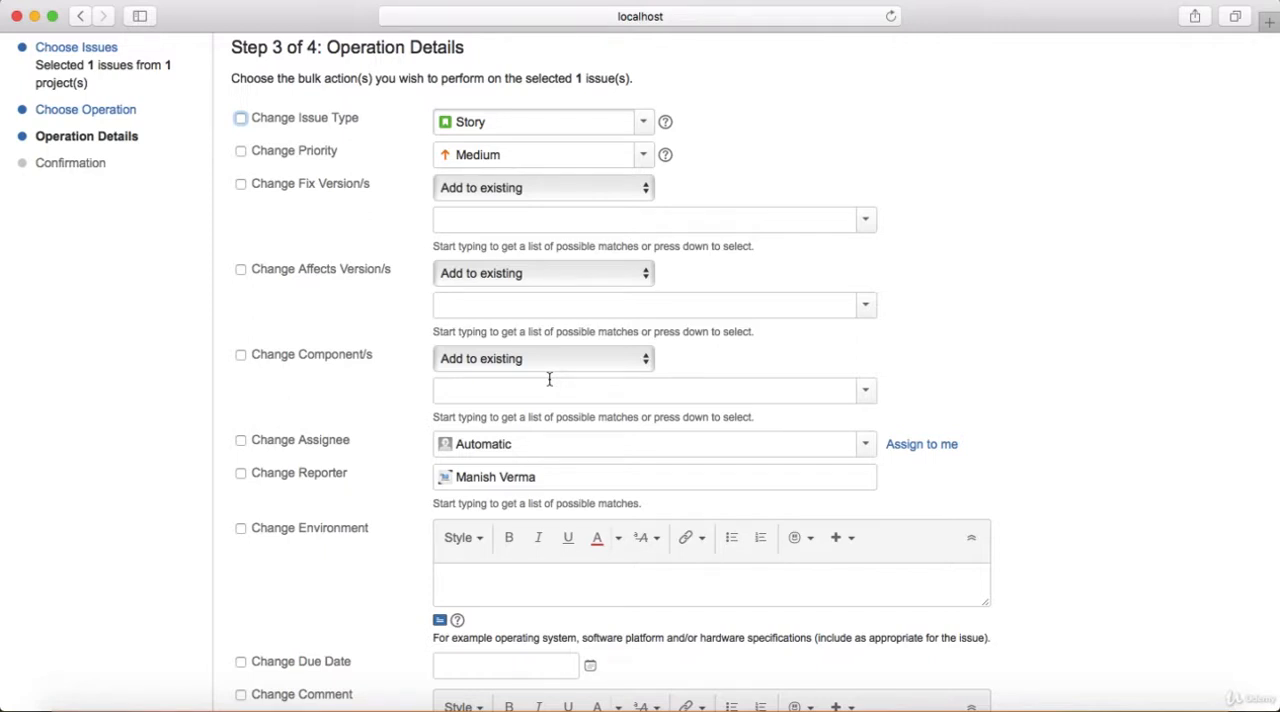
{"action": "scroll", "coordinate": [1108, 346], "scroll_direction": "down", "scroll_amount": 3}
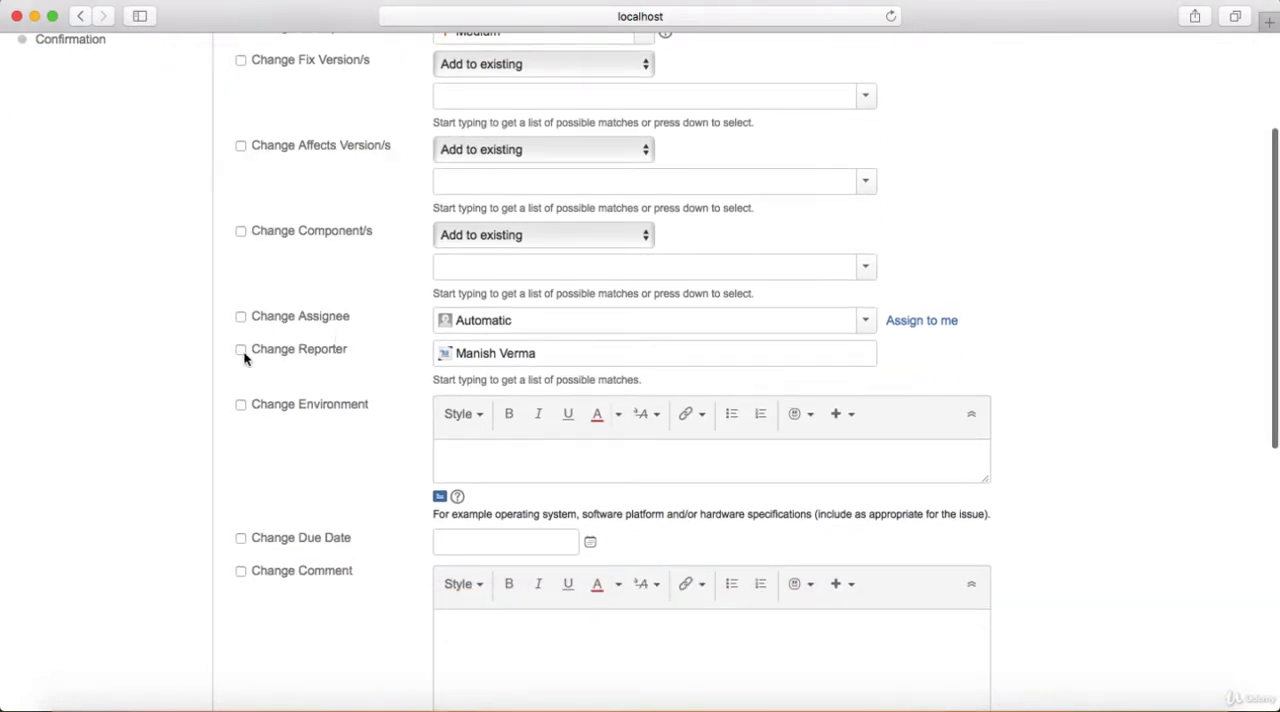
{"action": "scroll", "coordinate": [333, 487], "scroll_direction": "down", "scroll_amount": 1}
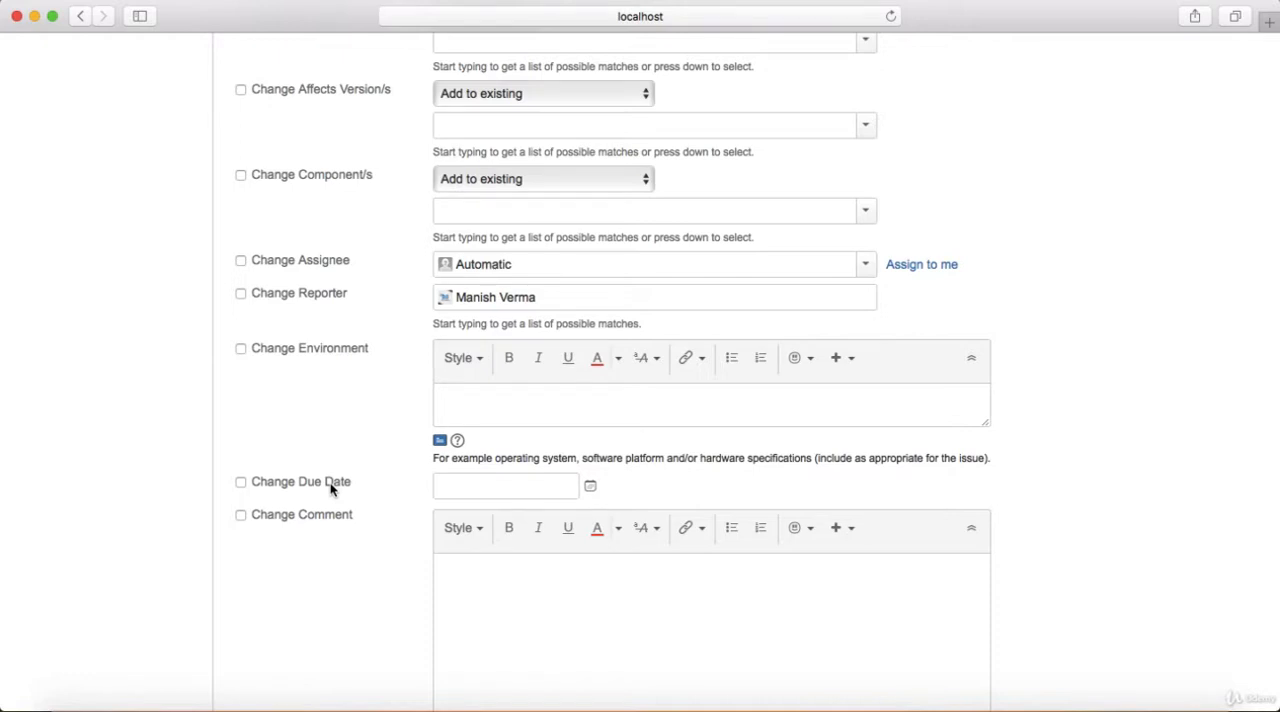
{"action": "scroll", "coordinate": [330, 488], "scroll_direction": "down", "scroll_amount": 1}
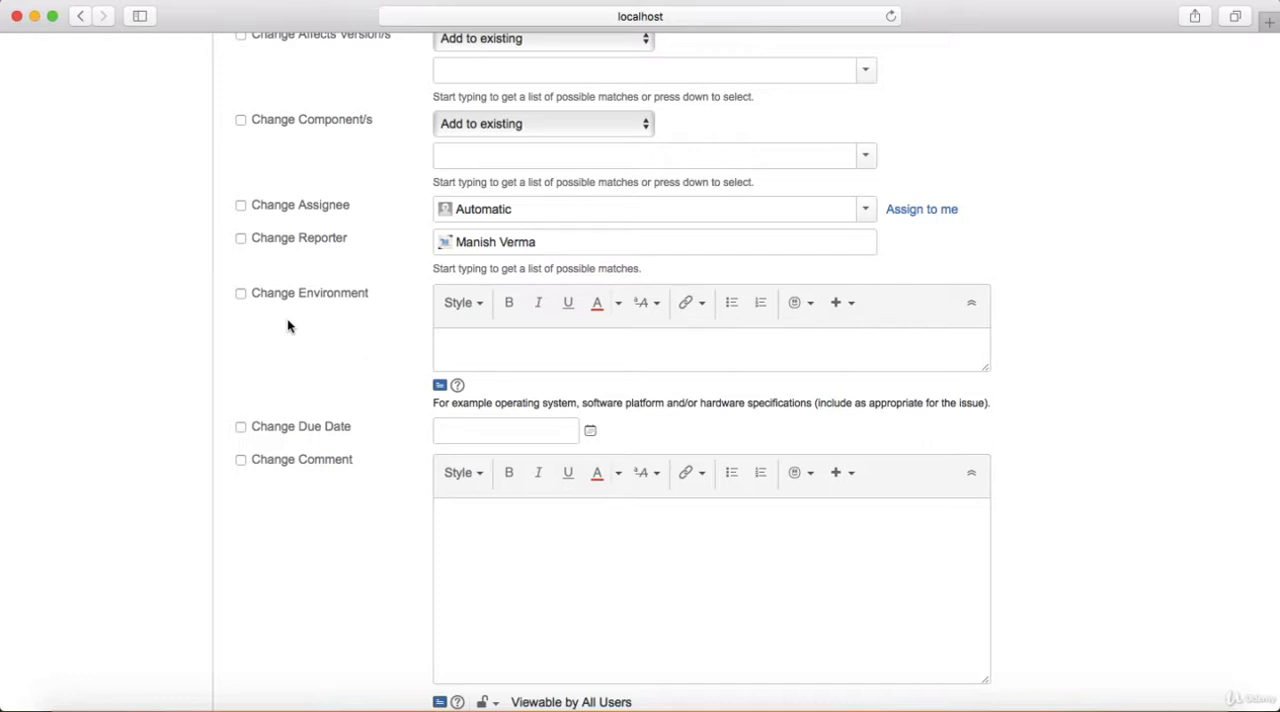
{"action": "scroll", "coordinate": [288, 325], "scroll_direction": "down", "scroll_amount": 2}
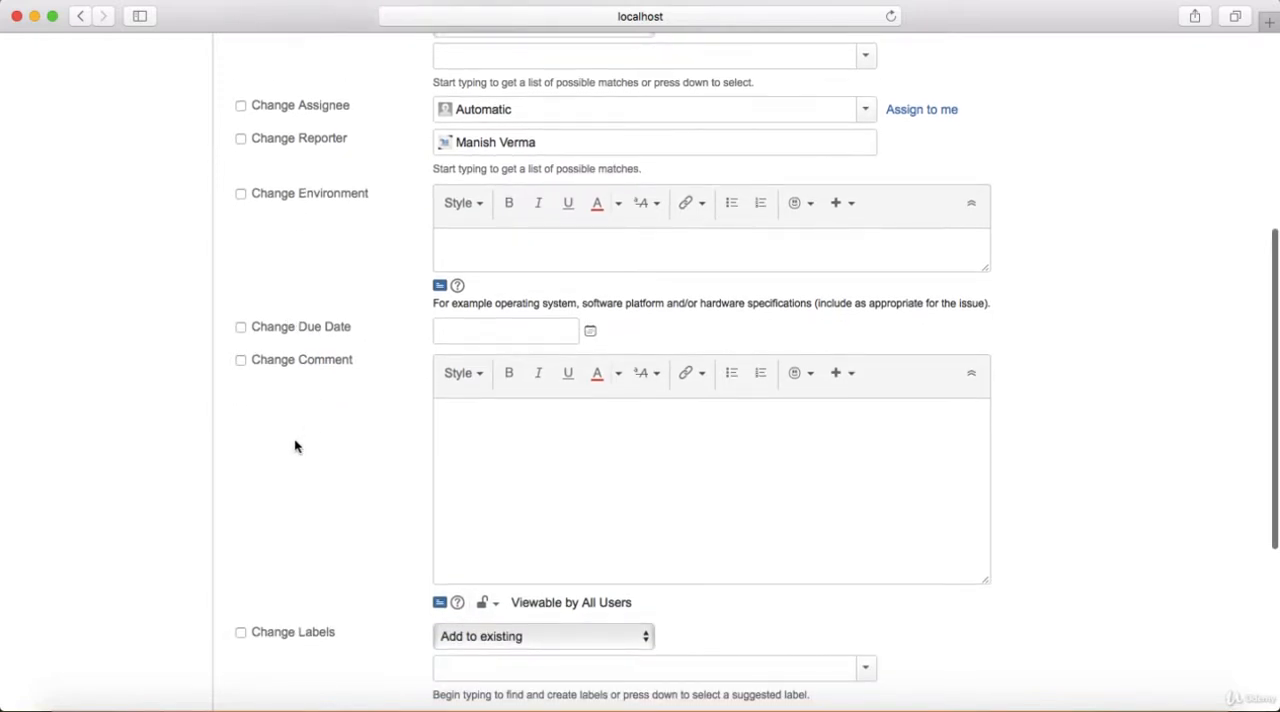
{"action": "scroll", "coordinate": [297, 446], "scroll_direction": "down", "scroll_amount": 1}
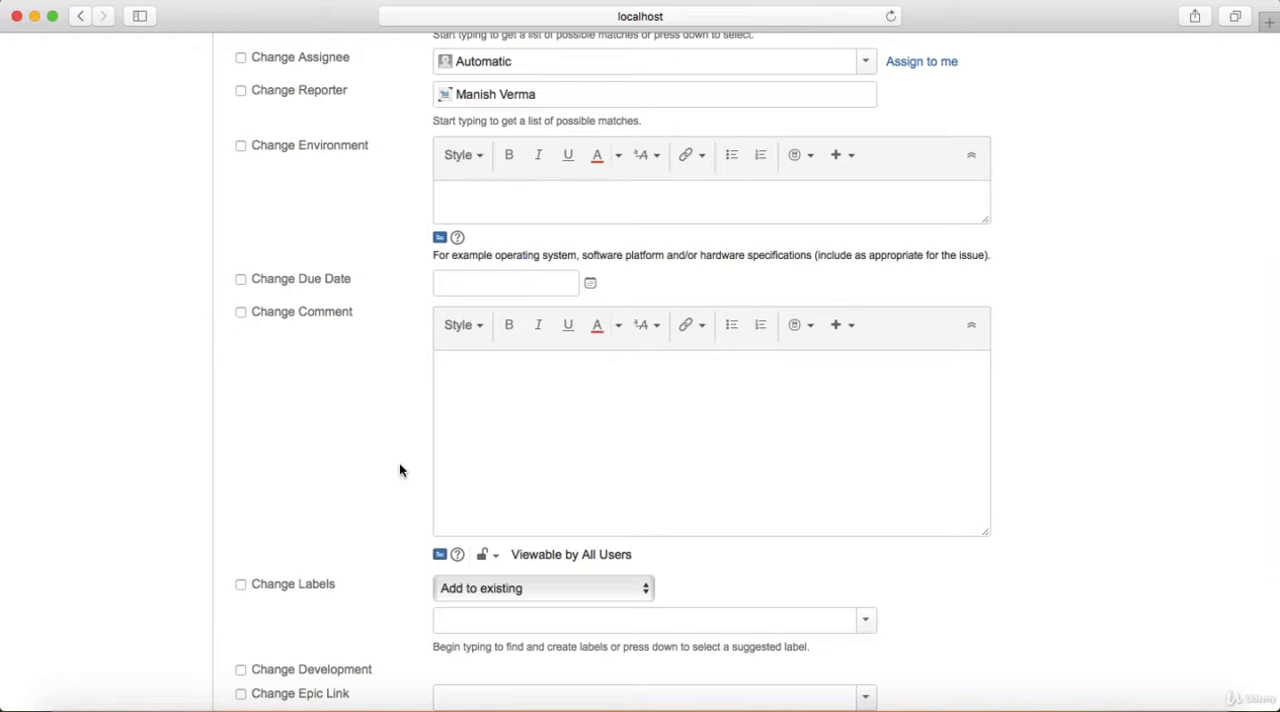
{"action": "scroll", "coordinate": [400, 470], "scroll_direction": "down", "scroll_amount": 4}
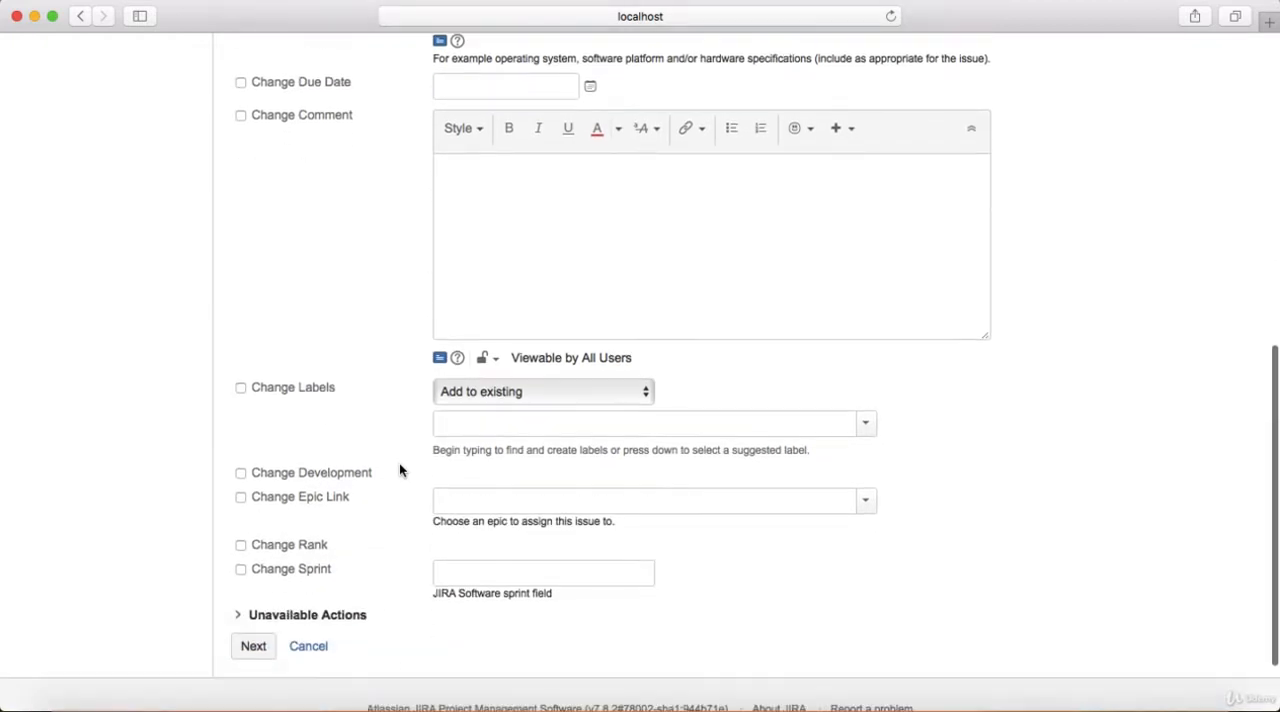
{"action": "scroll", "coordinate": [399, 463], "scroll_direction": "down", "scroll_amount": 1}
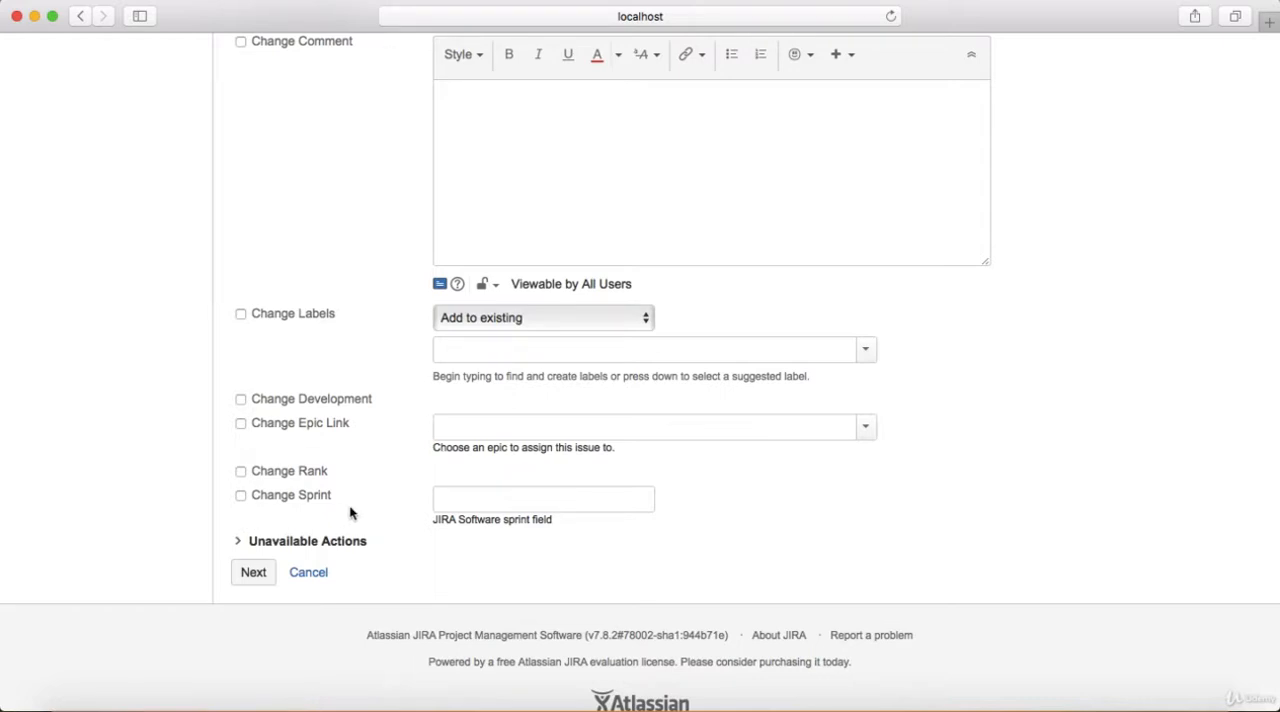
{"action": "scroll", "coordinate": [350, 513], "scroll_direction": "down", "scroll_amount": 1}
{"action": "scroll", "coordinate": [350, 513], "scroll_direction": "up", "scroll_amount": 10}
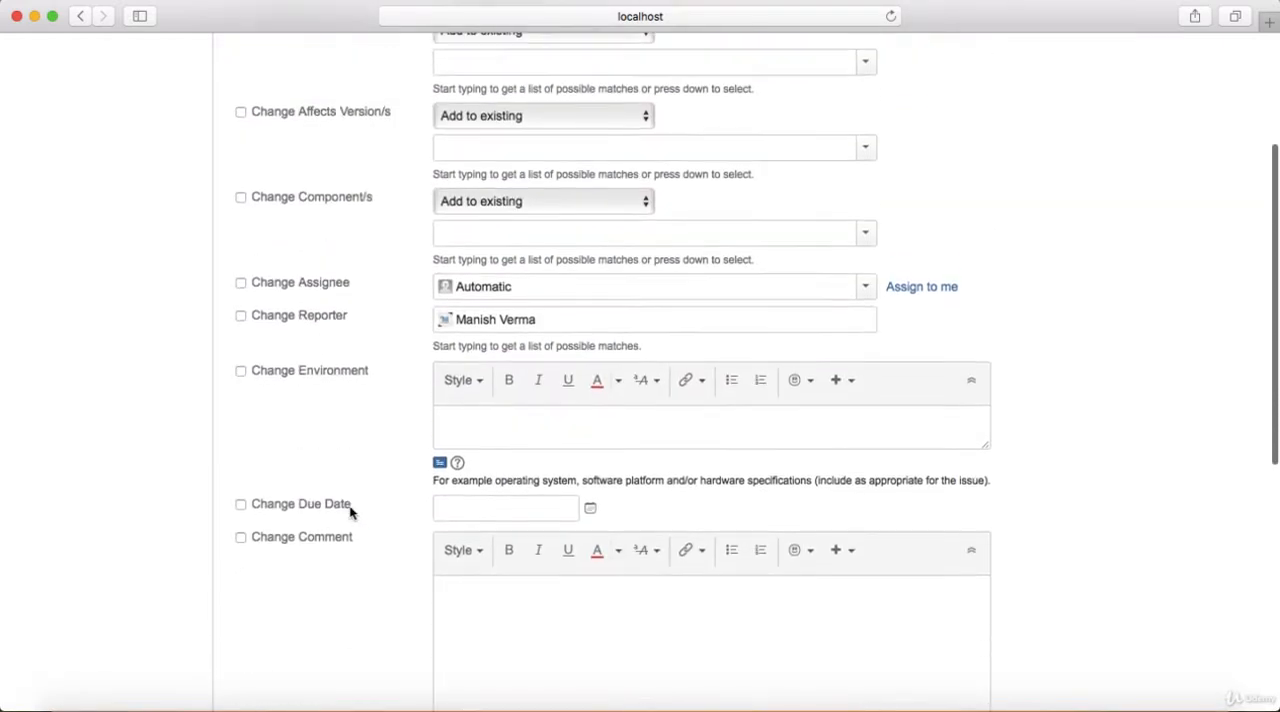
{"action": "scroll", "coordinate": [350, 513], "scroll_direction": "up", "scroll_amount": 5}
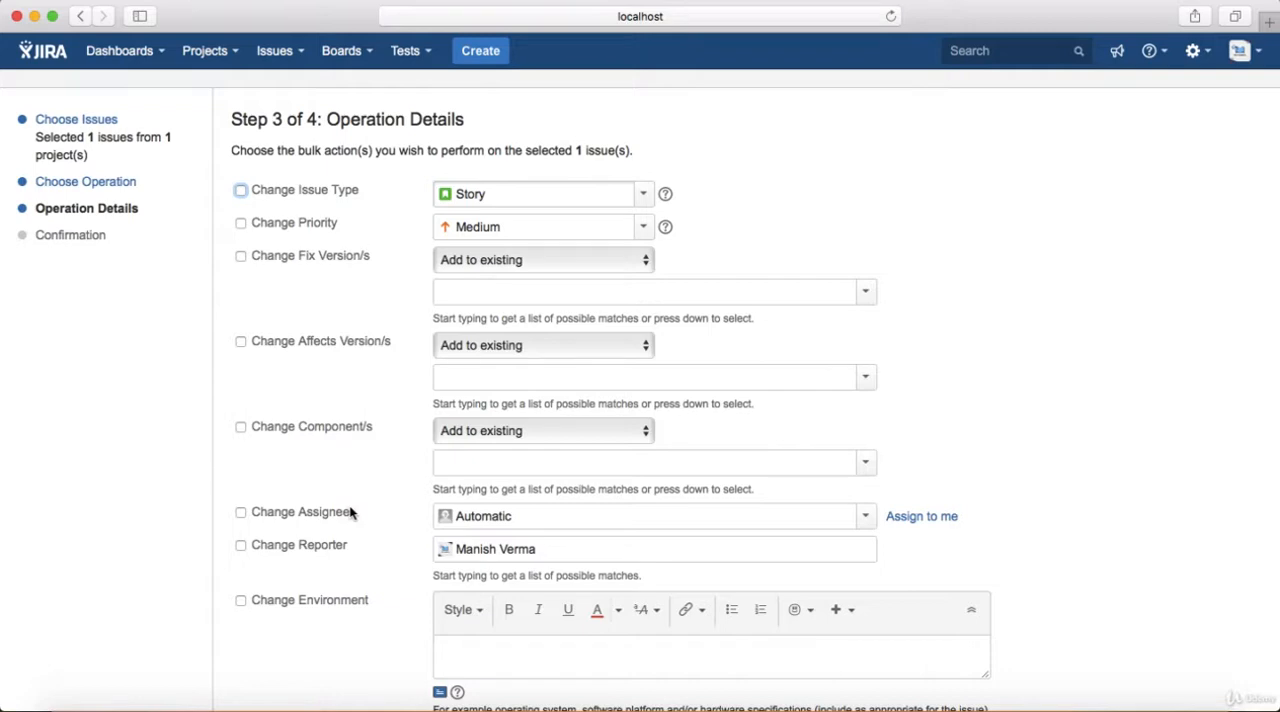
{"action": "scroll", "coordinate": [350, 513], "scroll_direction": "down", "scroll_amount": 10}
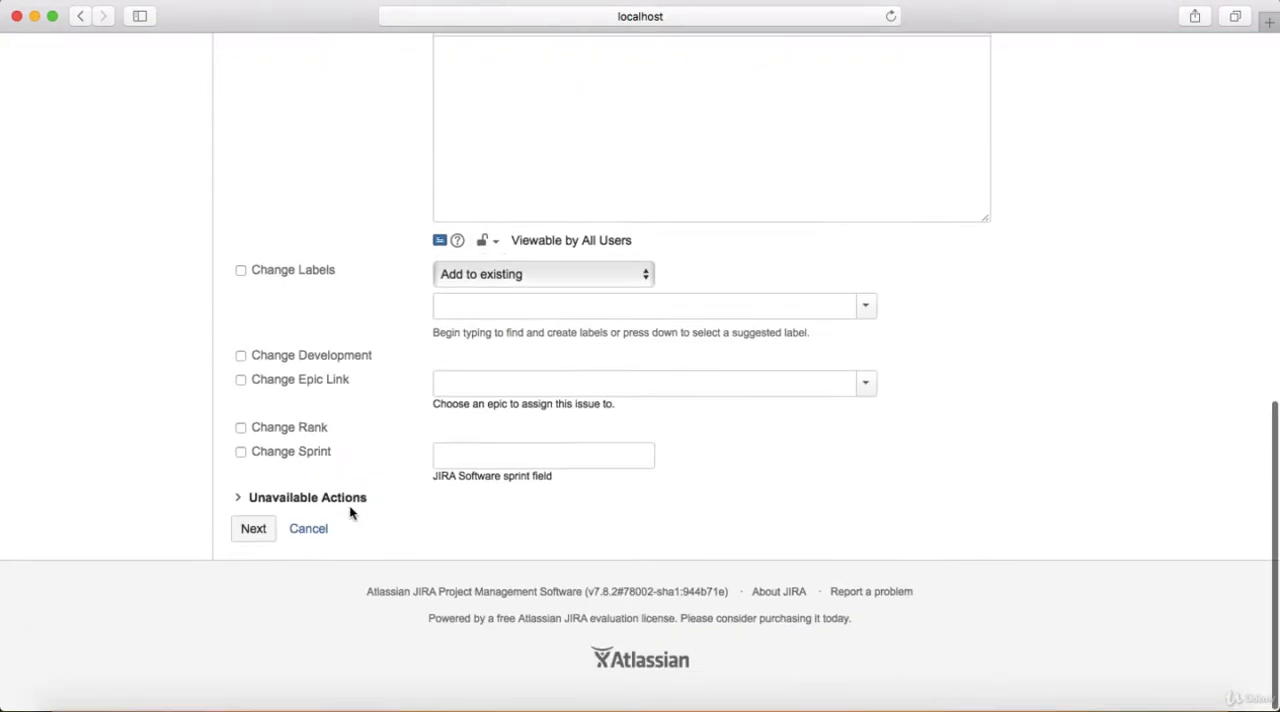
{"action": "left_click", "coordinate": [315, 558]}
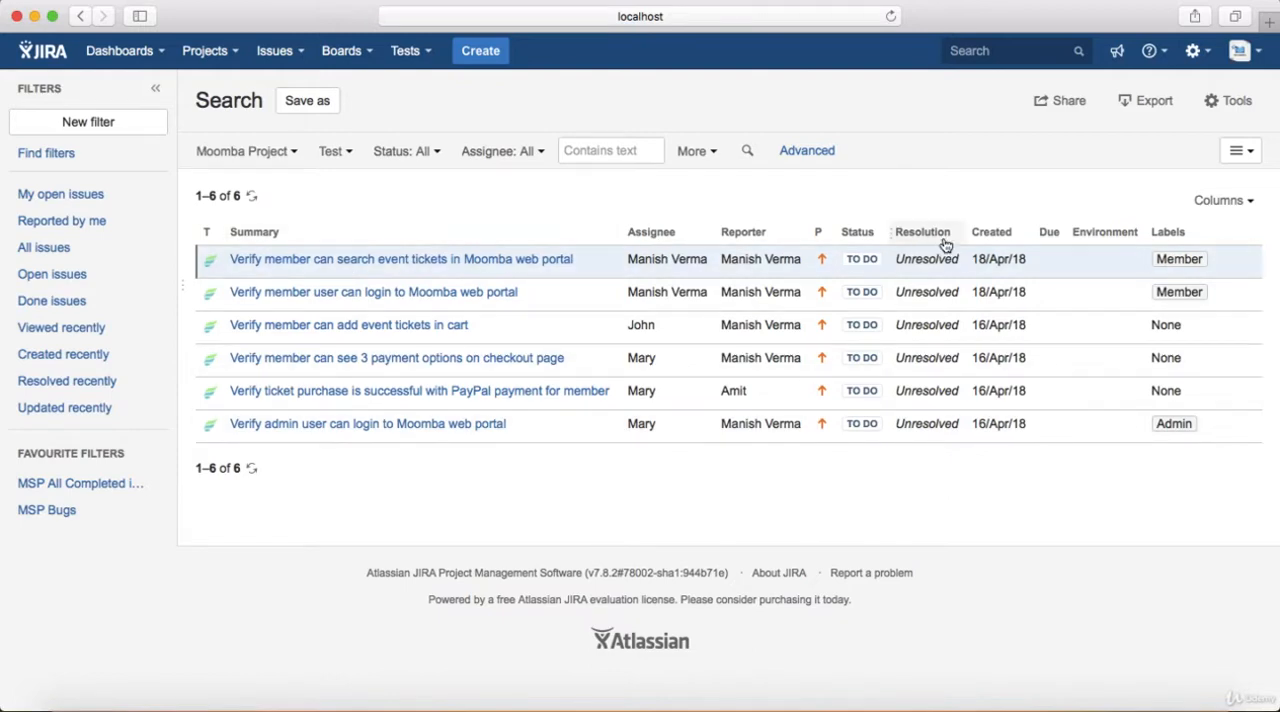
Start a bulk change on all the listed tests and choose the Move Issues operation
{"action": "left_click", "coordinate": [1240, 102]}
{"action": "left_click", "coordinate": [1096, 156]}
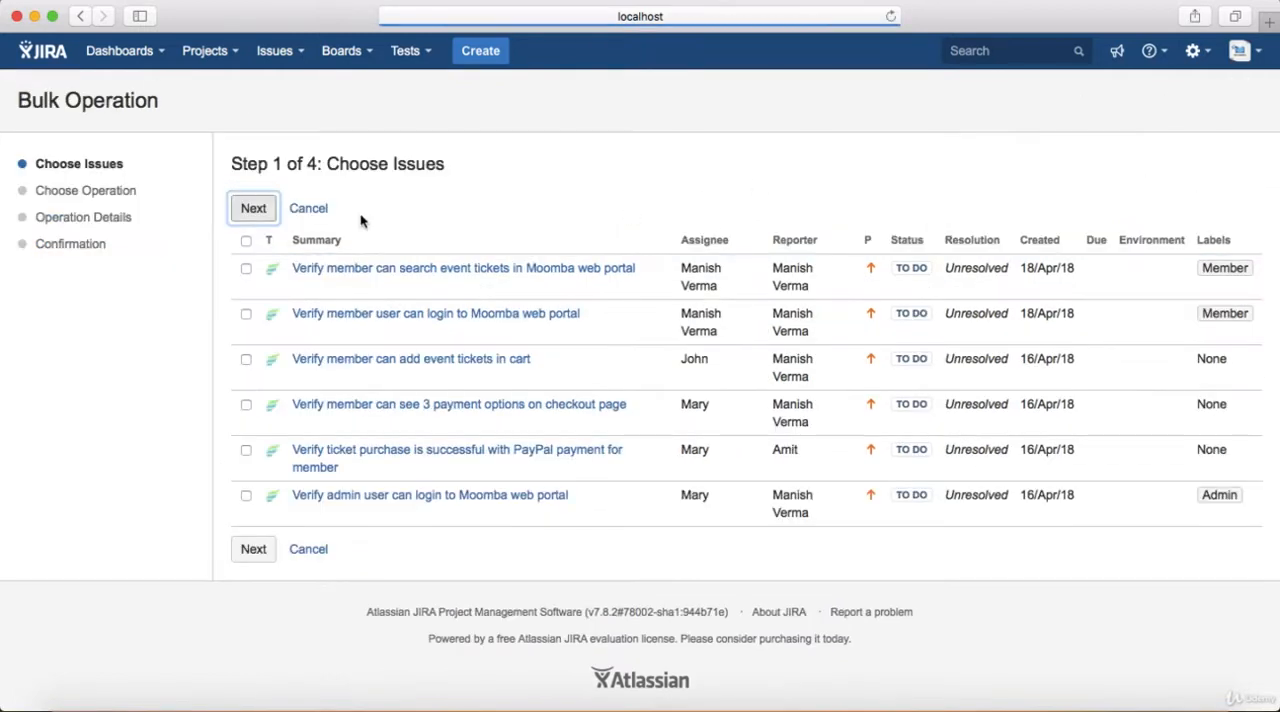
{"action": "left_click", "coordinate": [246, 241]}
{"action": "left_click", "coordinate": [253, 210]}
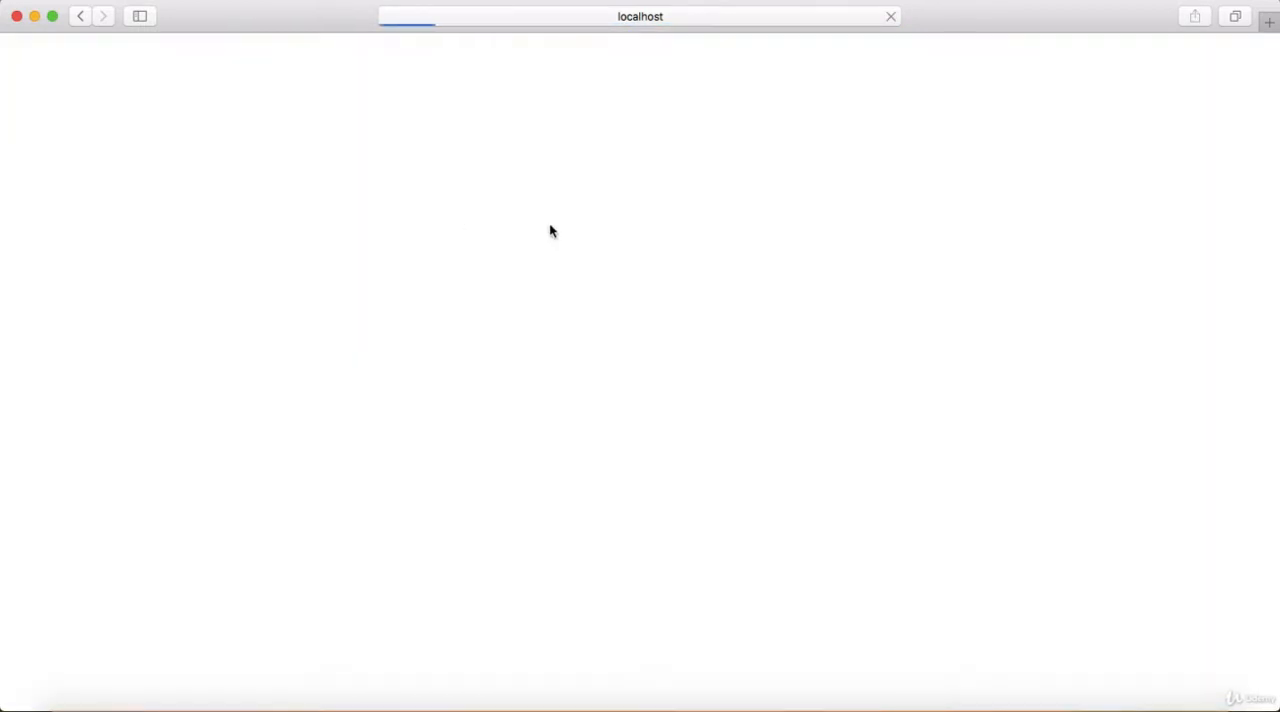
{"action": "left_click", "coordinate": [246, 270]}
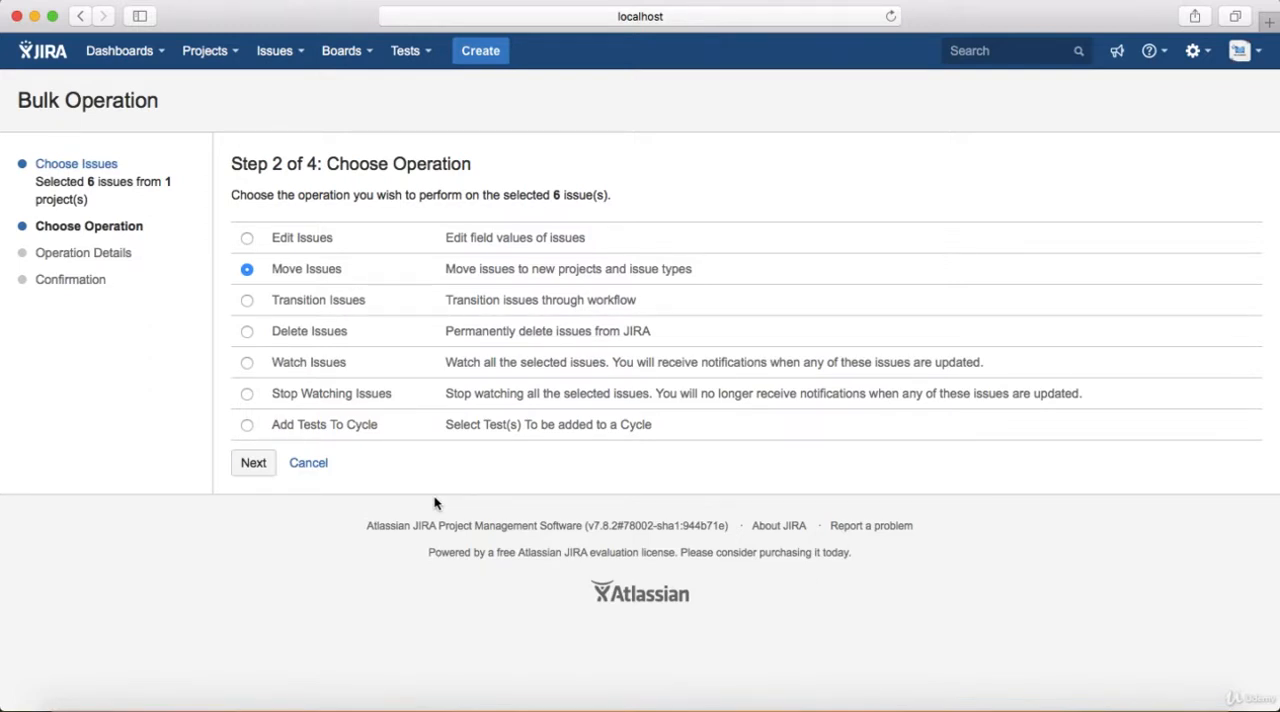
{"action": "left_click", "coordinate": [254, 464]}
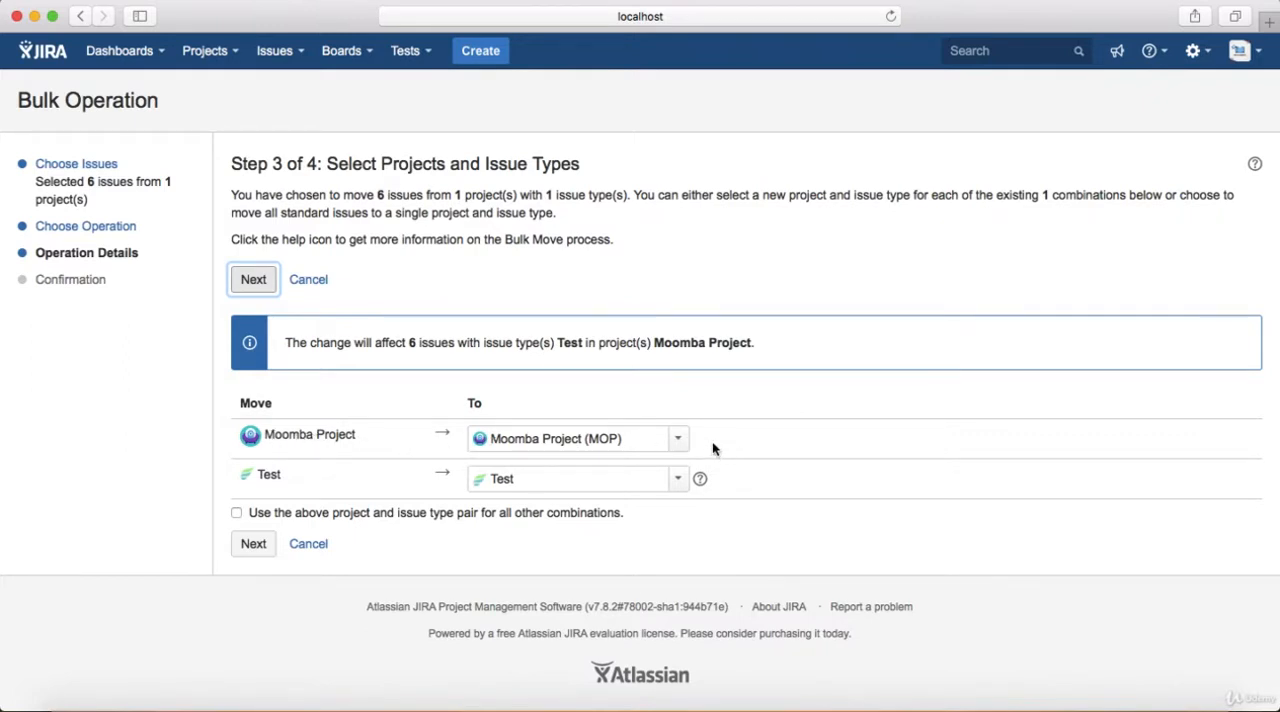
Set the move's target project to Moomba App (MA), check the available target issue types, and cancel the move
{"action": "left_click", "coordinate": [677, 441]}
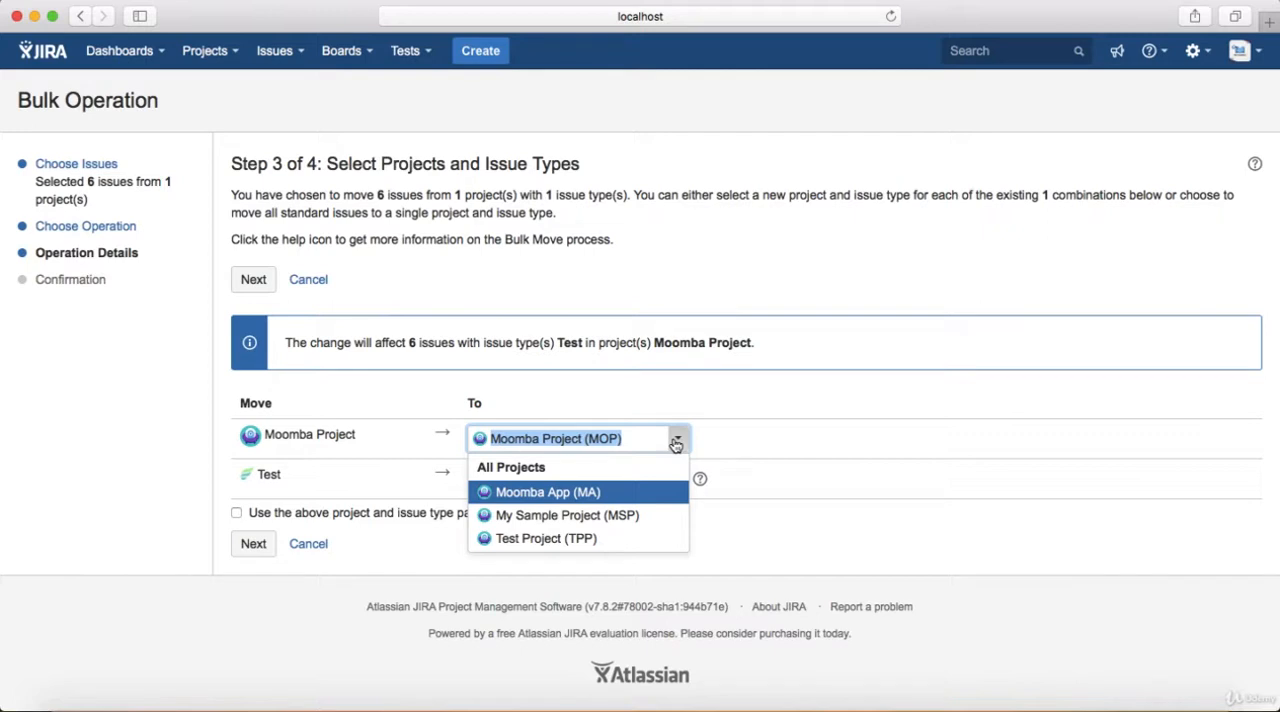
{"action": "left_click", "coordinate": [643, 493]}
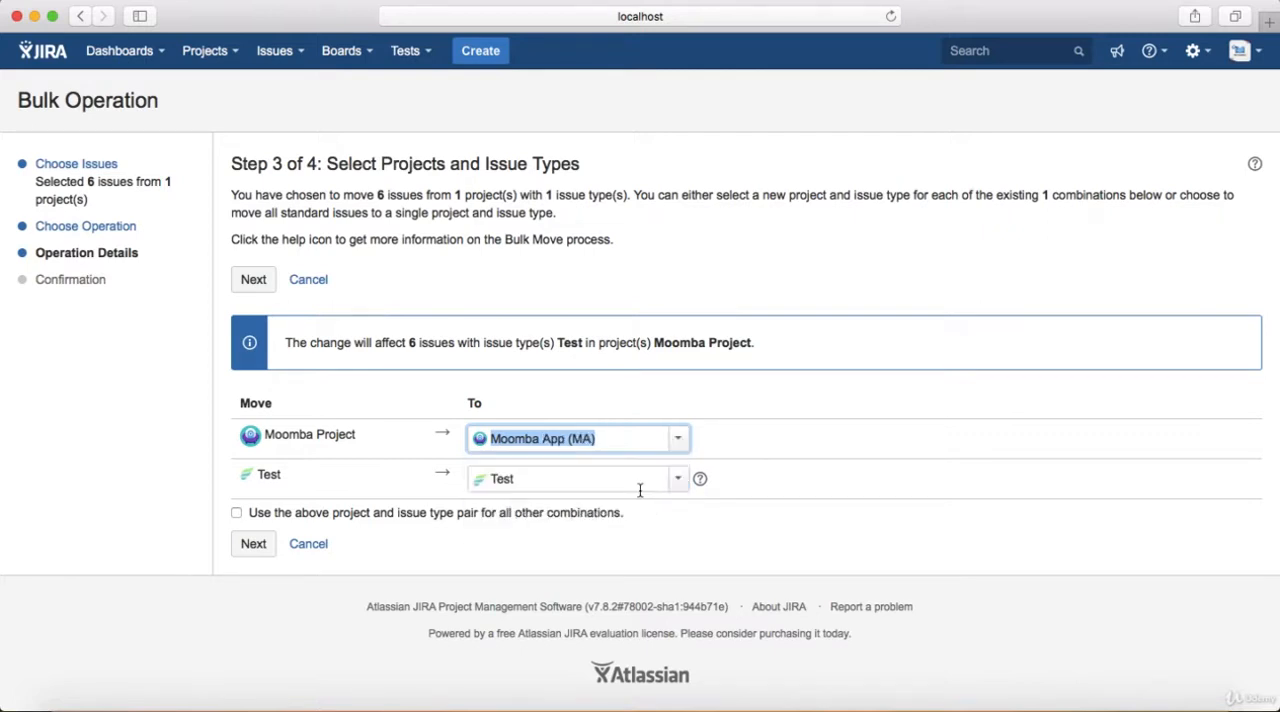
{"action": "left_click", "coordinate": [262, 478]}
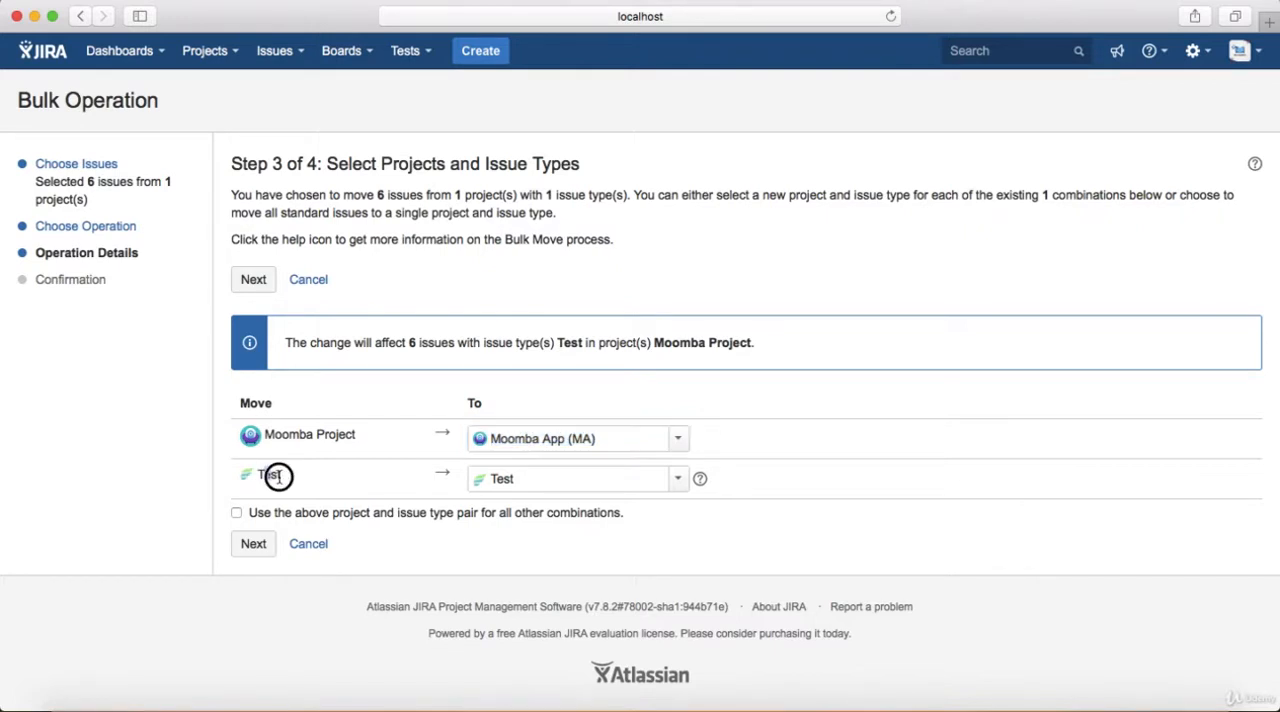
{"action": "left_click", "coordinate": [678, 479]}
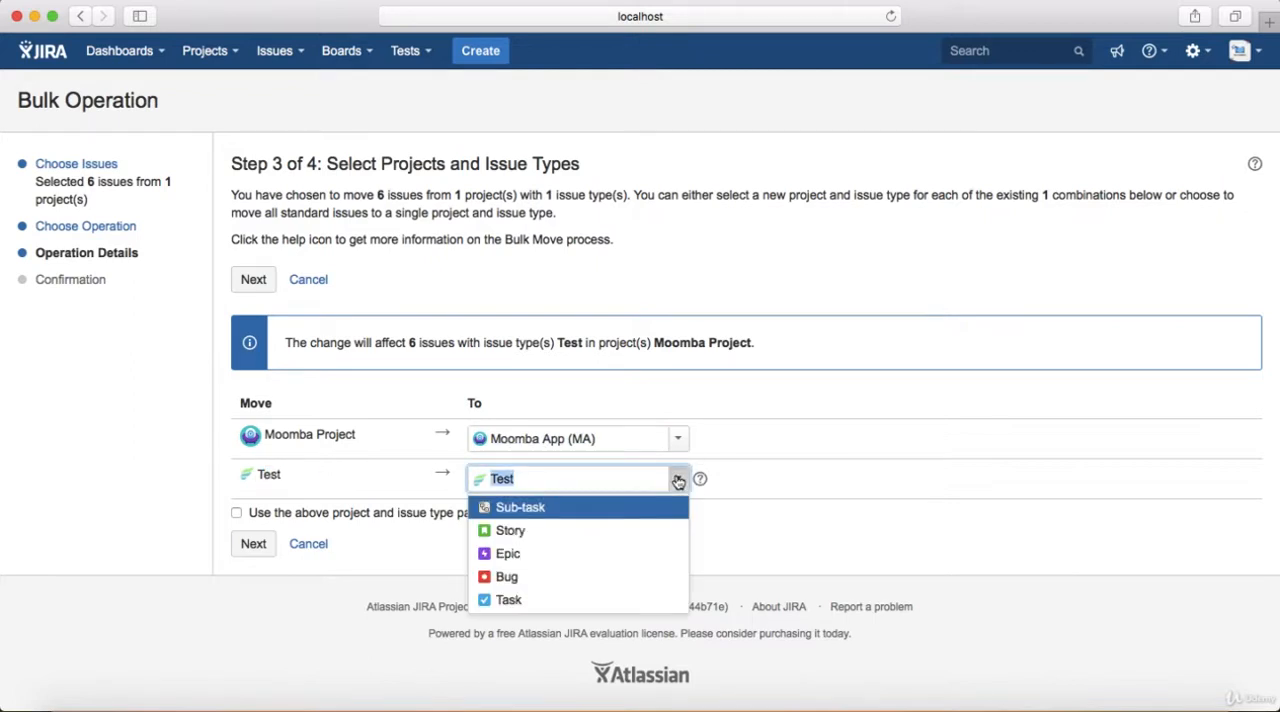
{"action": "left_click", "coordinate": [678, 481]}
{"action": "left_click", "coordinate": [776, 483]}
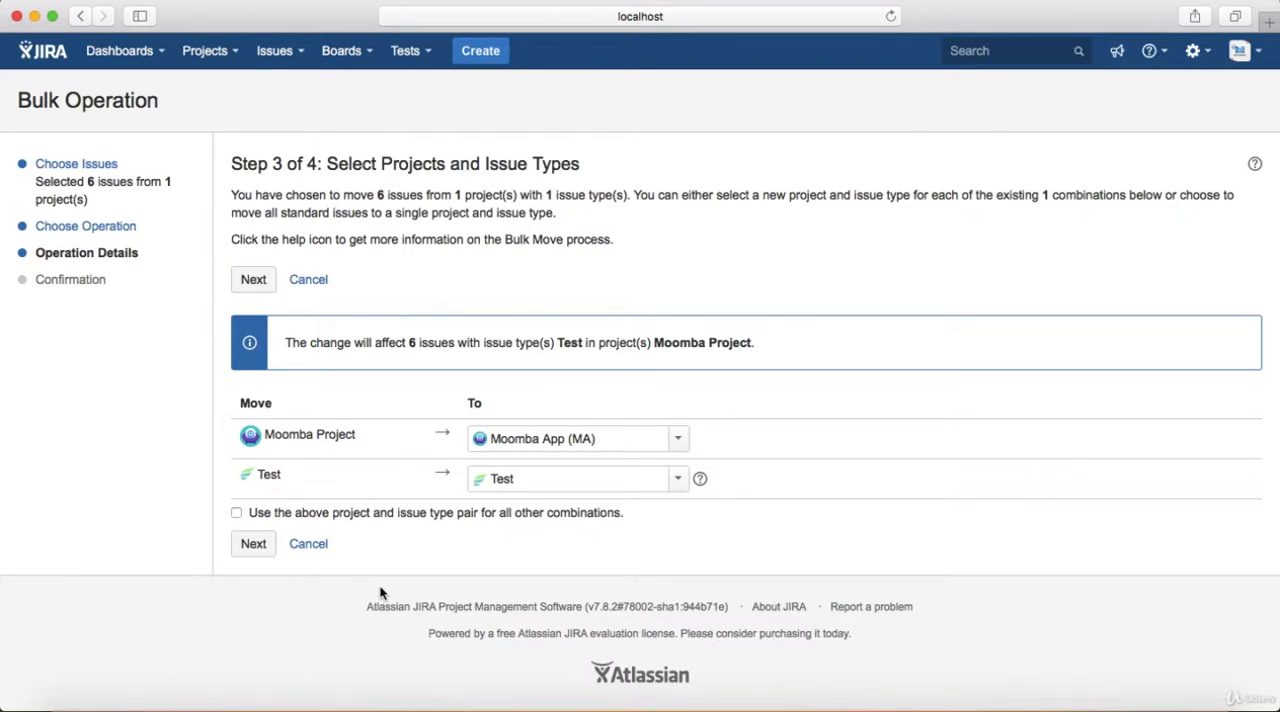
{"action": "left_click", "coordinate": [320, 544]}
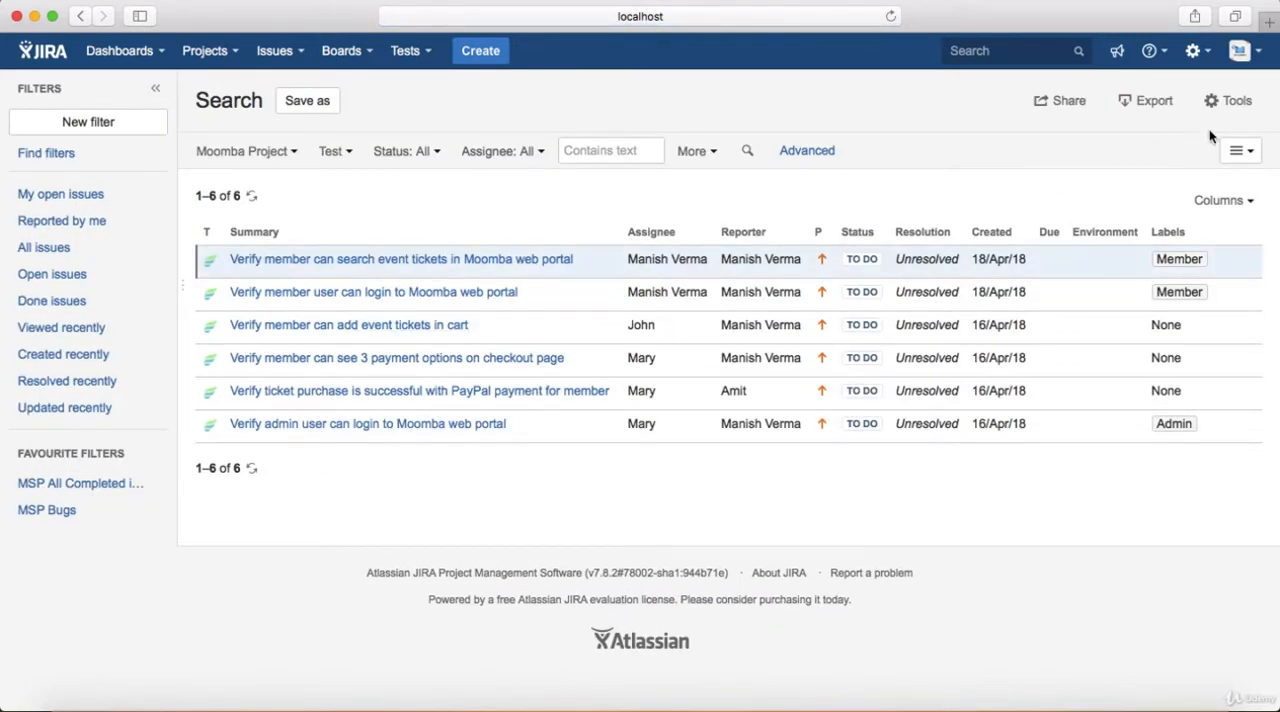
Start a new bulk change from the test list and include every listed test
{"action": "left_click", "coordinate": [1228, 101]}
{"action": "left_click", "coordinate": [1180, 158]}
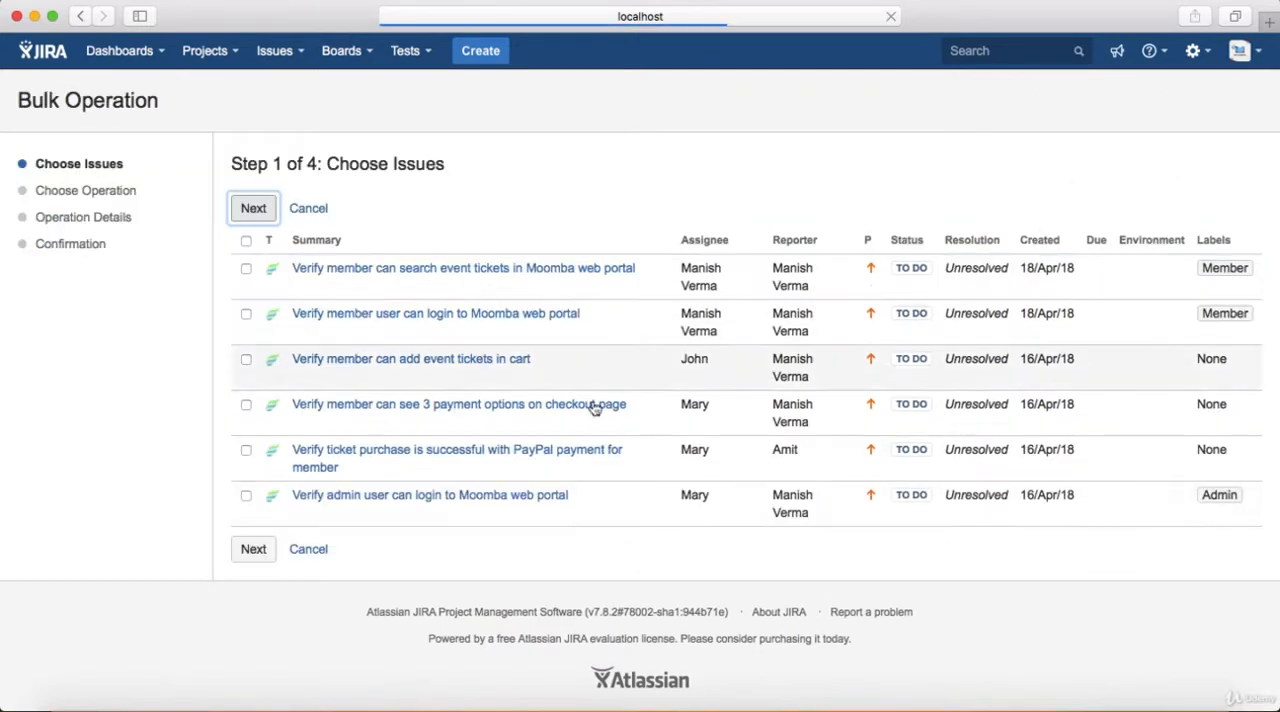
{"action": "left_click", "coordinate": [246, 240]}
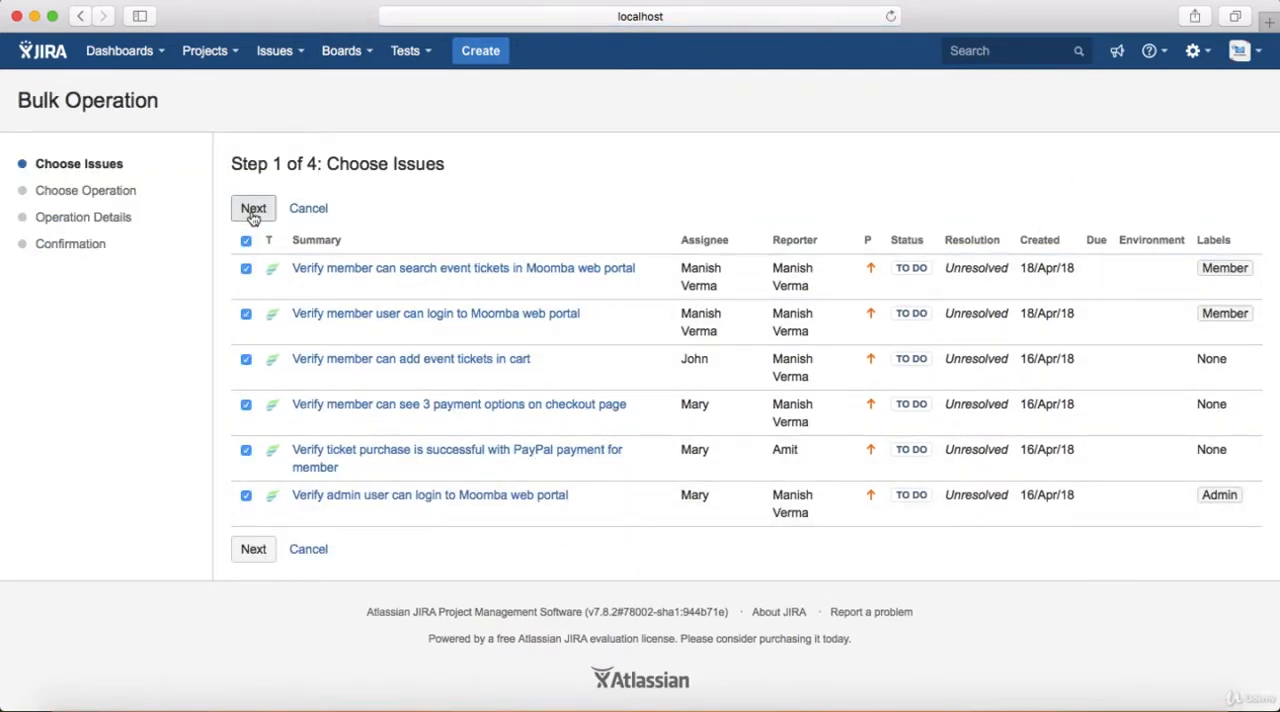
{"action": "left_click", "coordinate": [254, 208]}
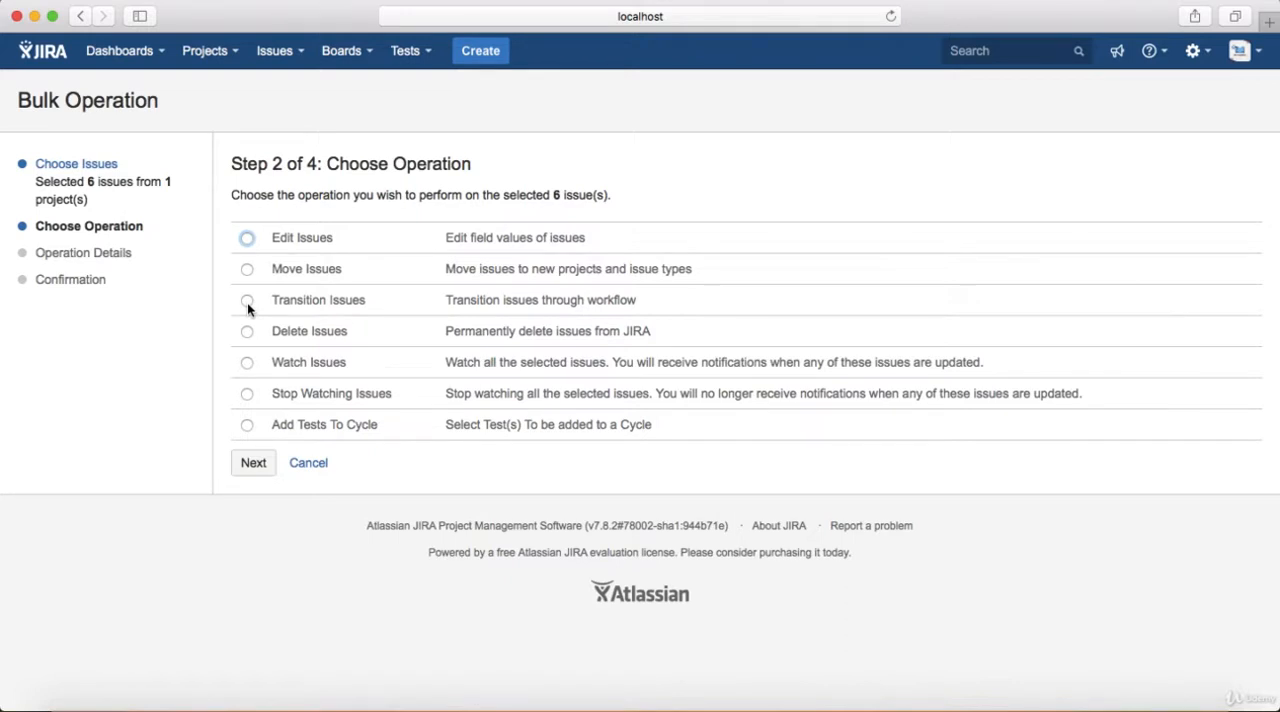
Choose the Transition Issues operation and select the Done workflow action for the chosen tests
{"action": "left_click", "coordinate": [247, 301]}
{"action": "left_click", "coordinate": [253, 463]}
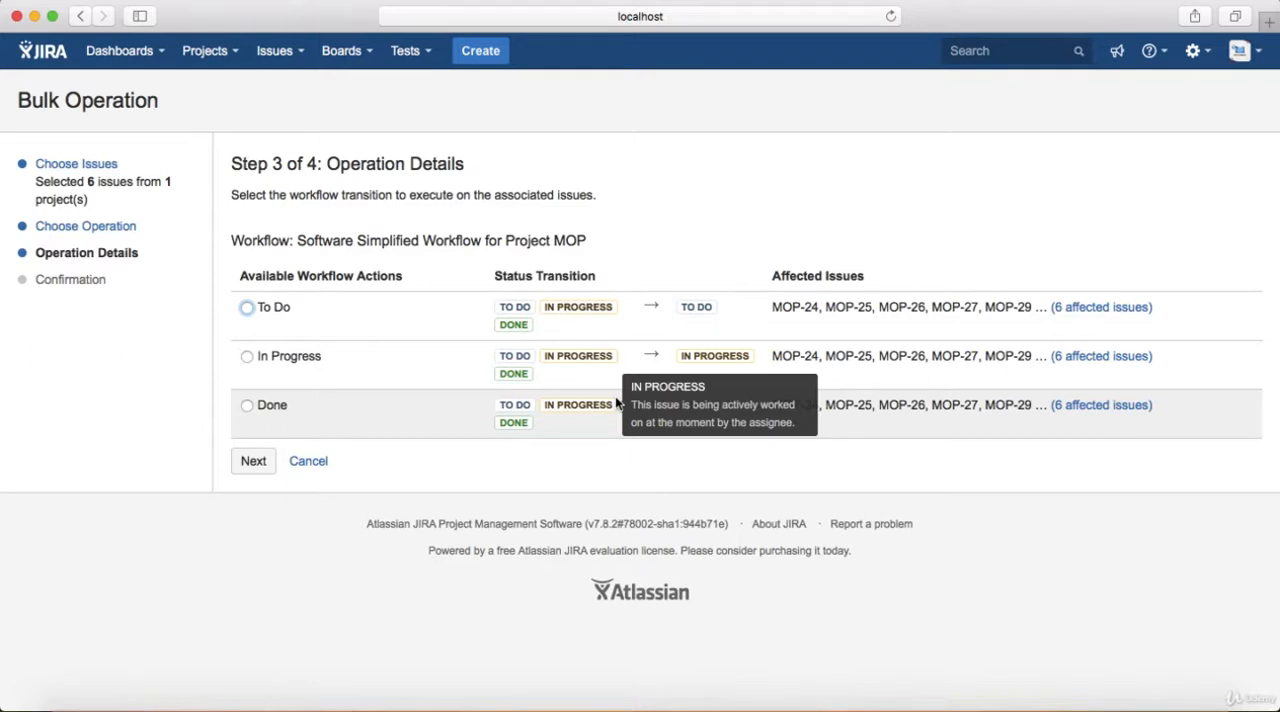
{"action": "left_click", "coordinate": [247, 357]}
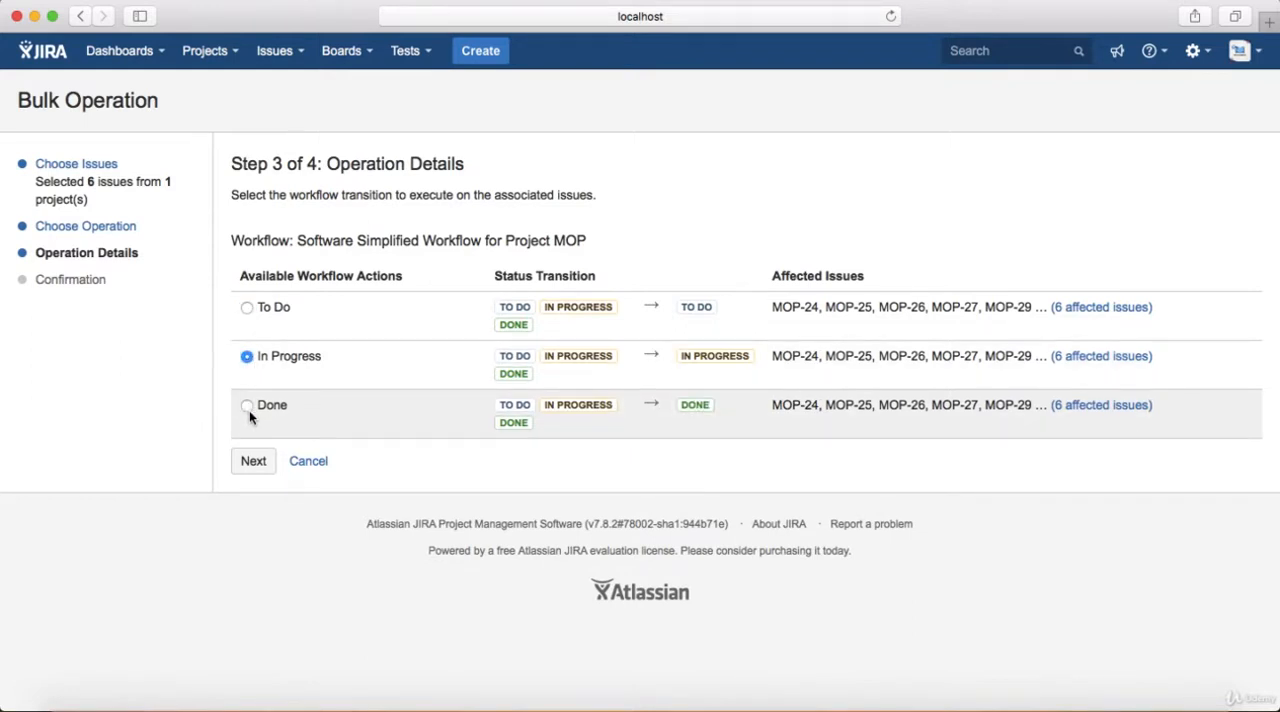
{"action": "left_click", "coordinate": [247, 406]}
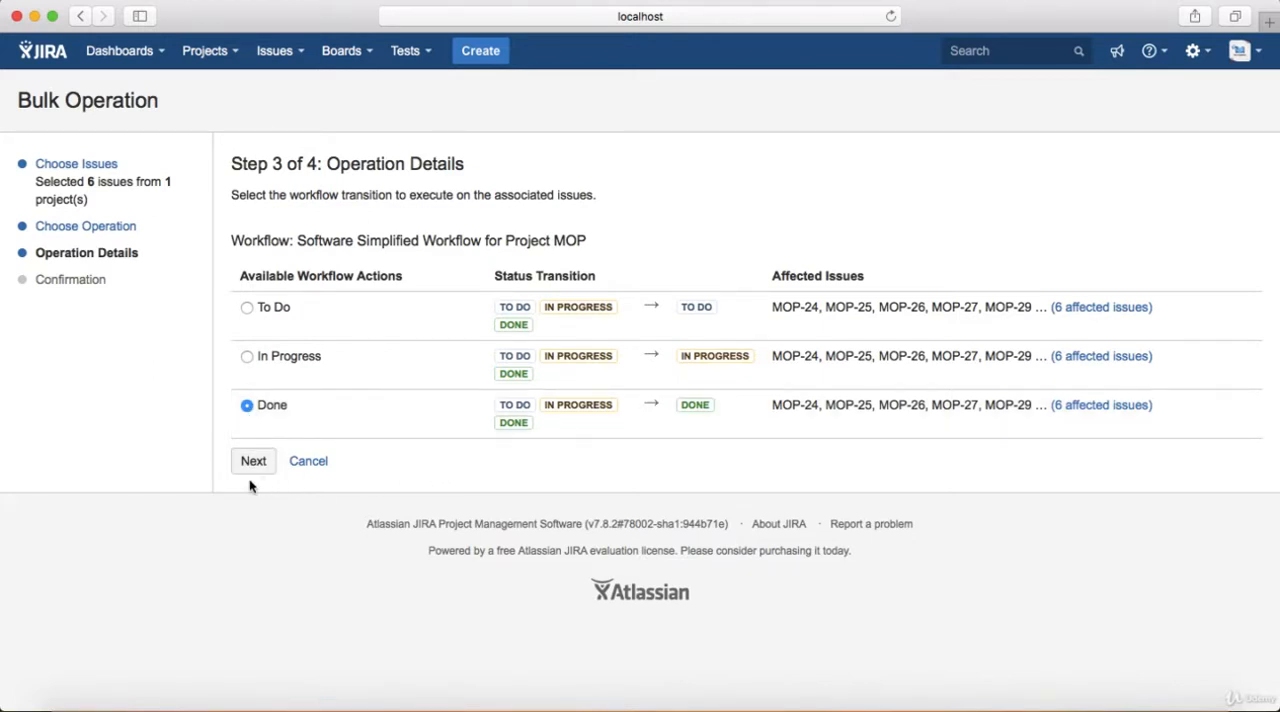
Cancel the status transition and start a fresh bulk change that includes every listed test
{"action": "left_click", "coordinate": [312, 465]}
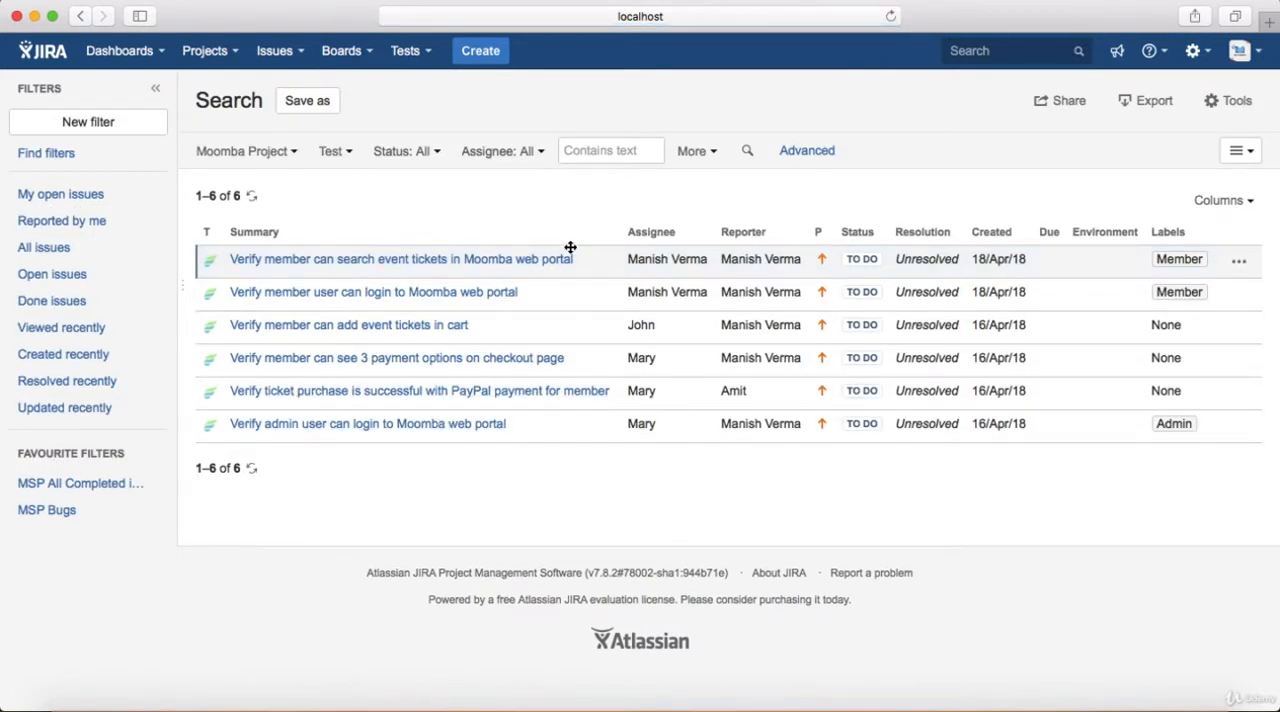
{"action": "left_click", "coordinate": [1230, 101]}
{"action": "left_click", "coordinate": [1183, 155]}
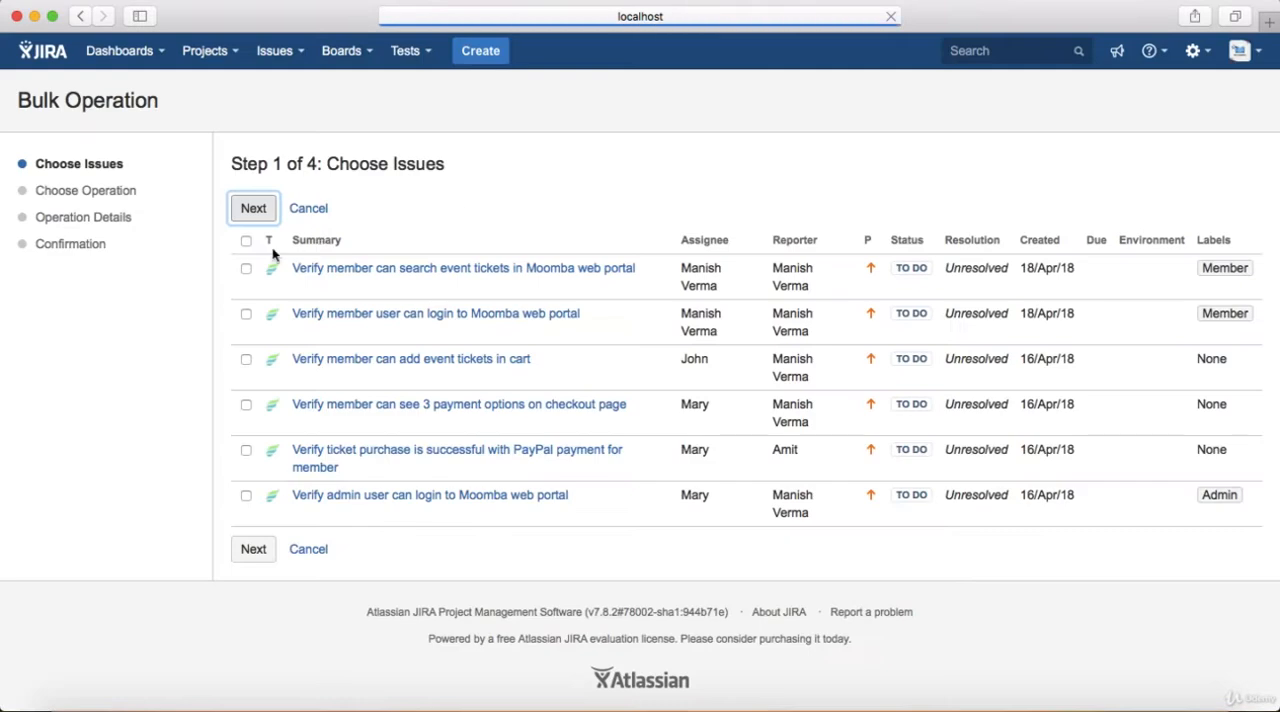
{"action": "left_click", "coordinate": [246, 240]}
{"action": "left_click", "coordinate": [254, 207]}
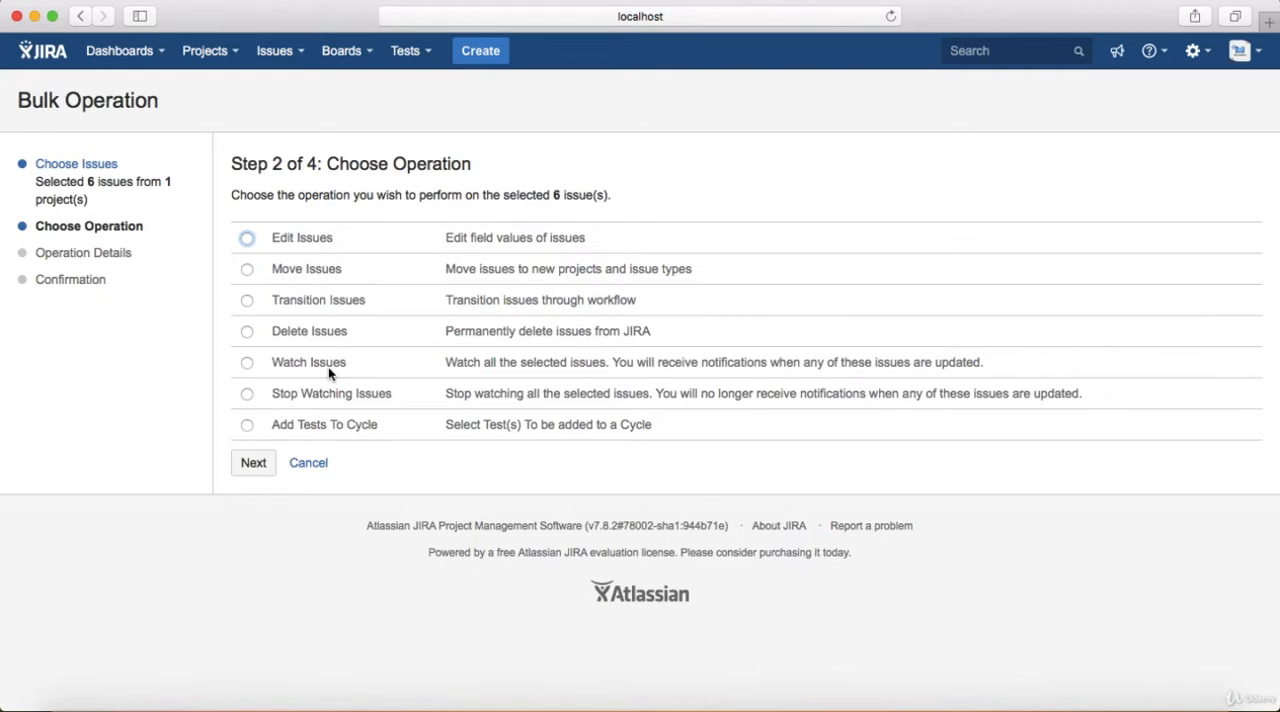
Choose the Add Tests To Cycle operation for the selected tests and proceed to its confirmation details
{"action": "left_click", "coordinate": [247, 370]}
{"action": "left_click", "coordinate": [248, 395]}
{"action": "left_click", "coordinate": [247, 427]}
{"action": "left_click", "coordinate": [253, 465]}
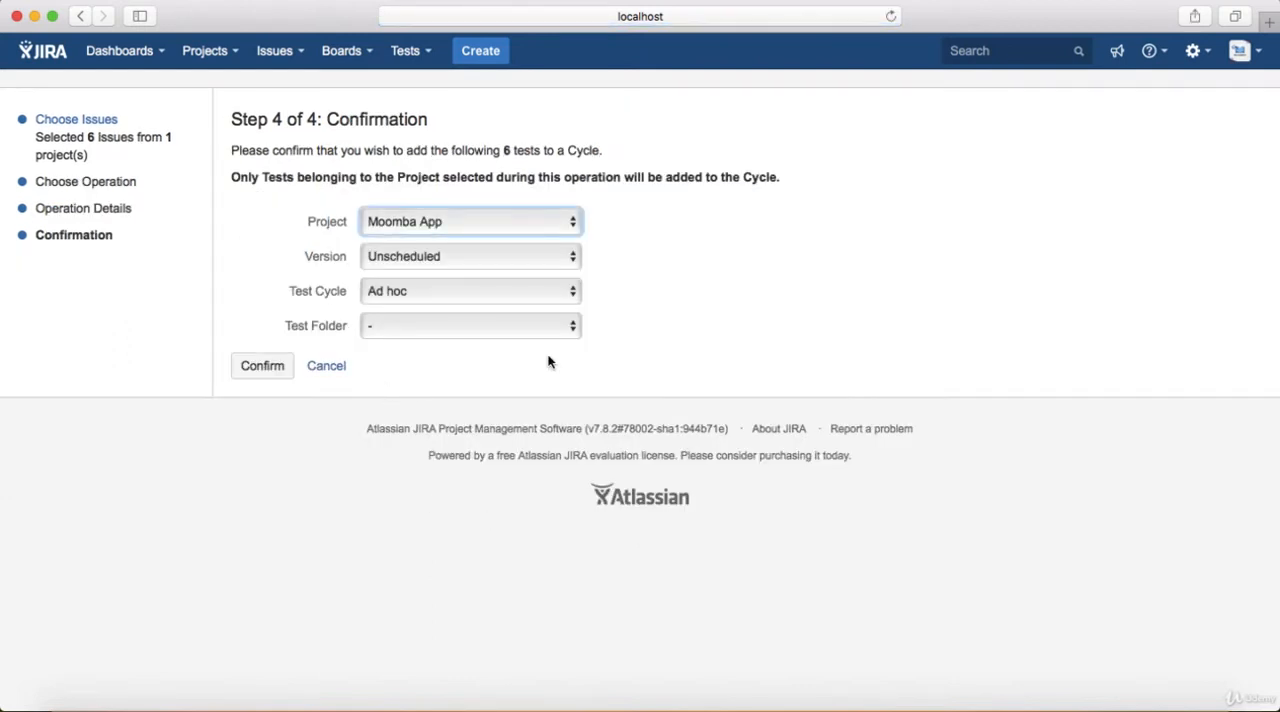
Set the destination for the tests to Moomba Project, Version 2.0, with test cycle Online 2.1
{"action": "left_click", "coordinate": [543, 222]}
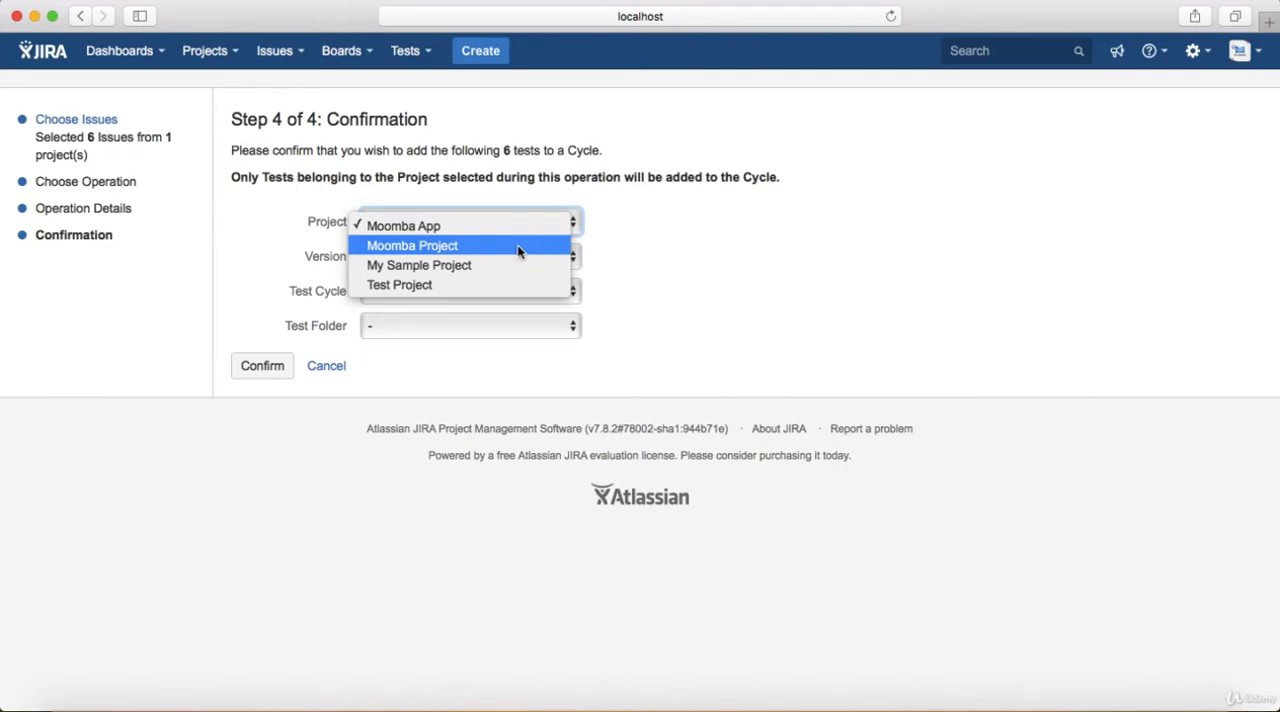
{"action": "left_click", "coordinate": [517, 246]}
{"action": "left_click", "coordinate": [517, 257]}
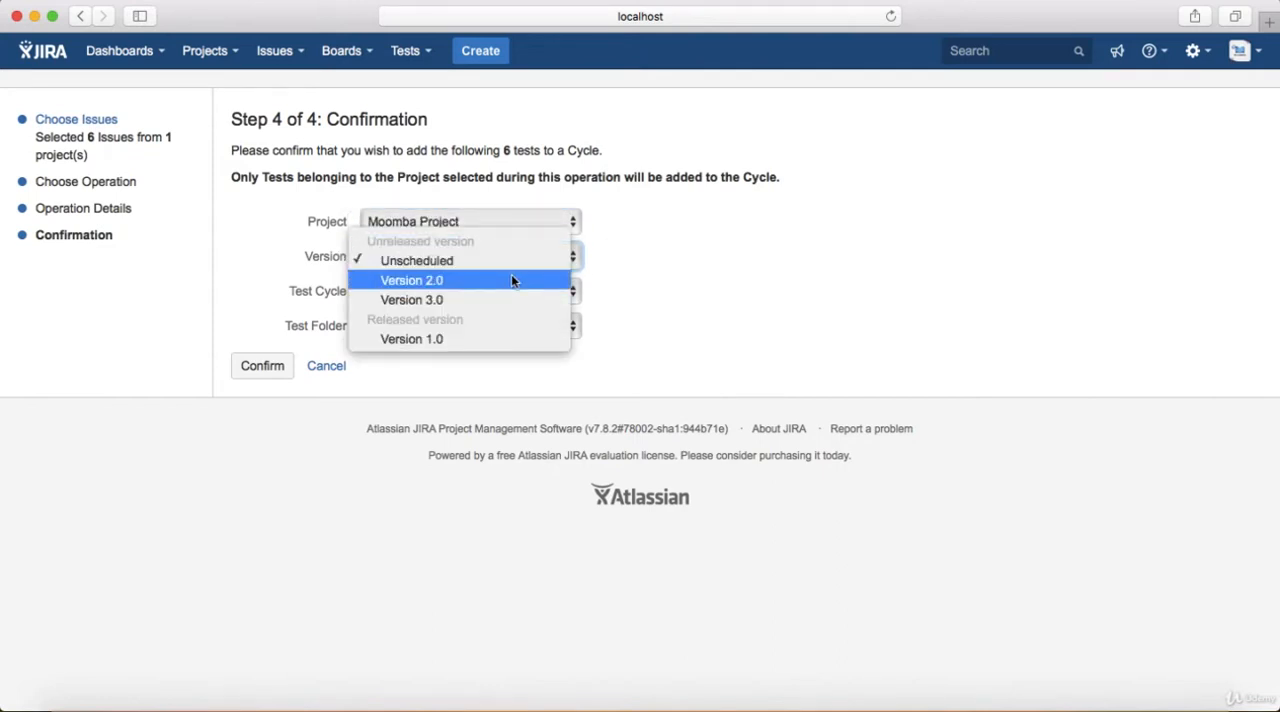
{"action": "left_click", "coordinate": [511, 279]}
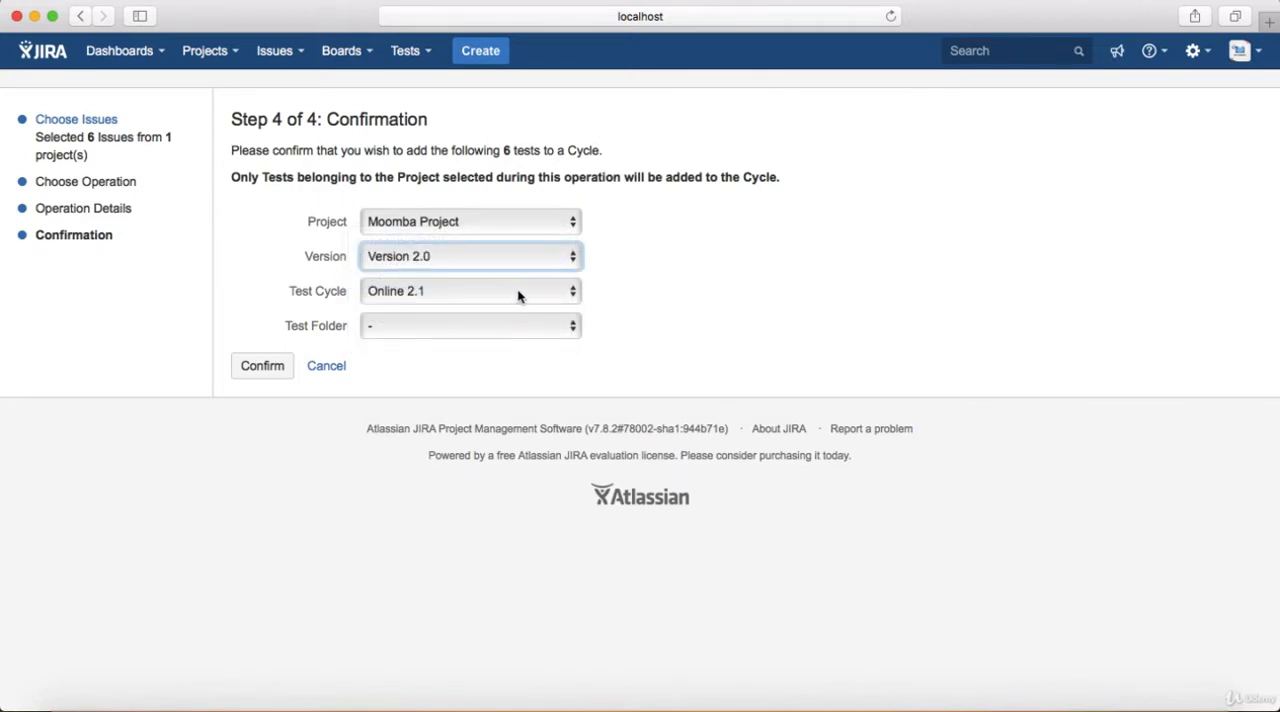
{"action": "left_click", "coordinate": [518, 291]}
{"action": "left_click", "coordinate": [519, 291]}
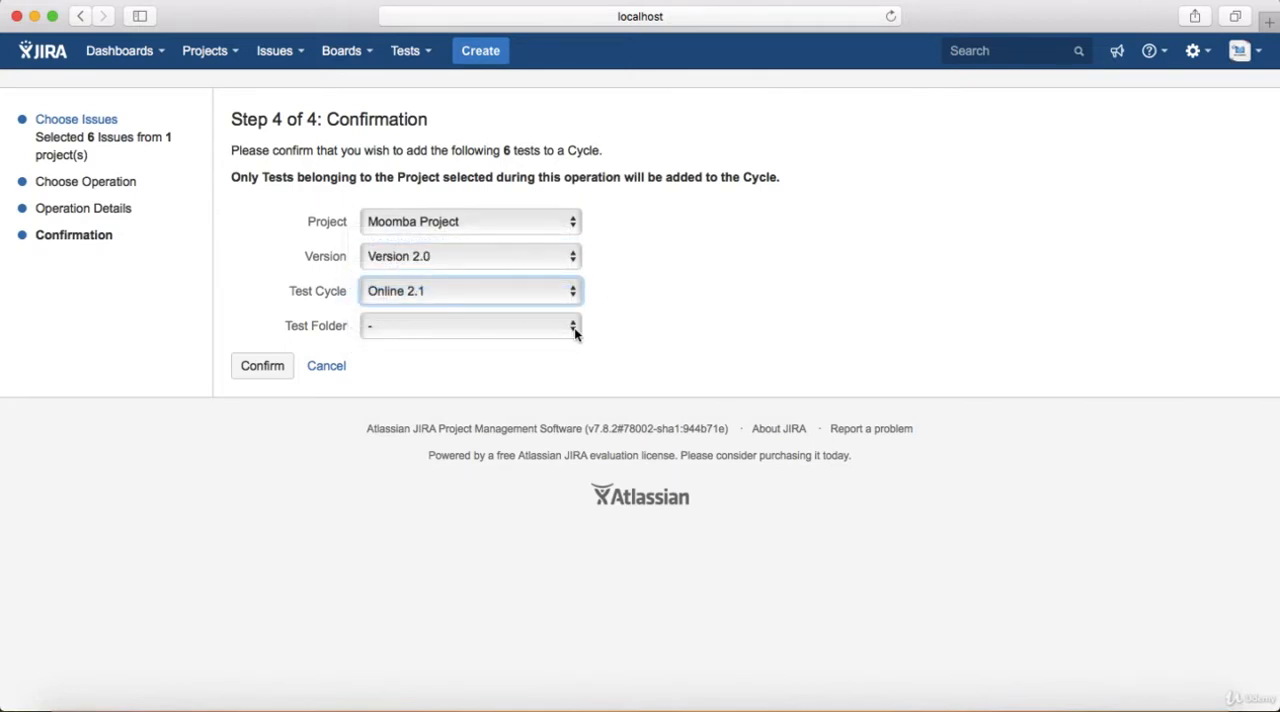
Set the test folder to UI Tests, confirm adding the tests to the cycle, and acknowledge the completed operation
{"action": "left_click", "coordinate": [574, 327]}
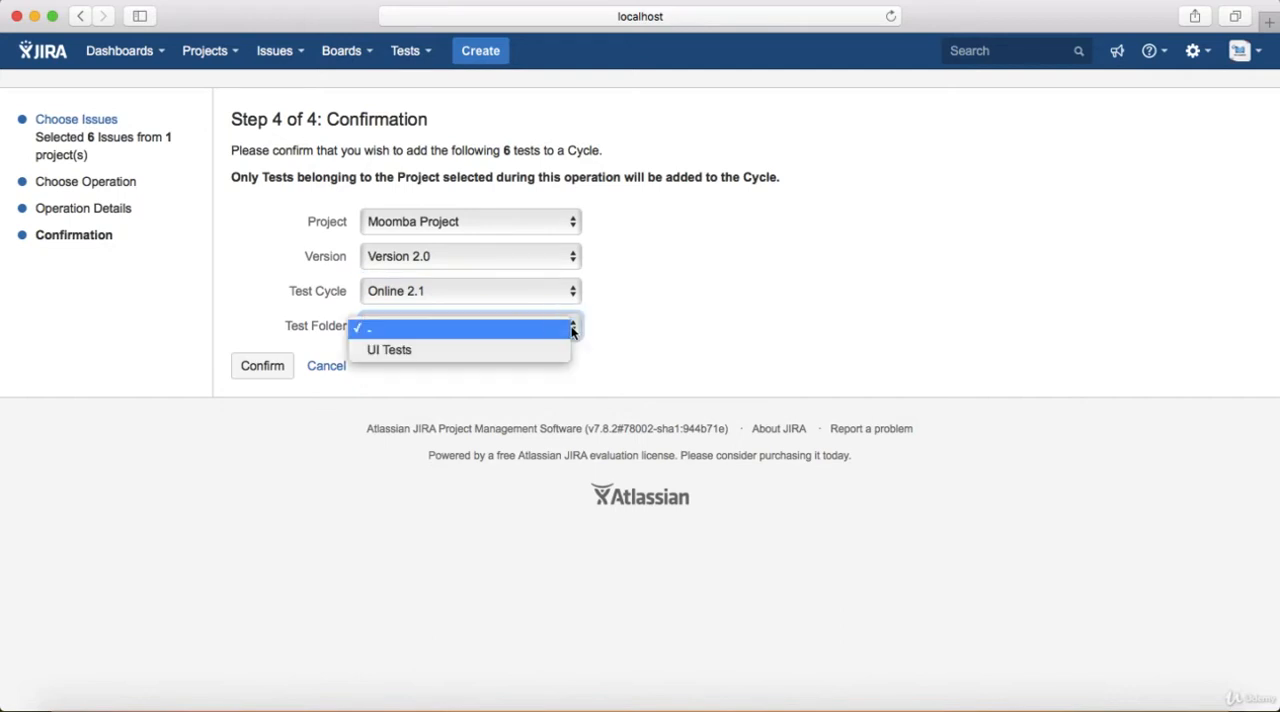
{"action": "left_click", "coordinate": [507, 356]}
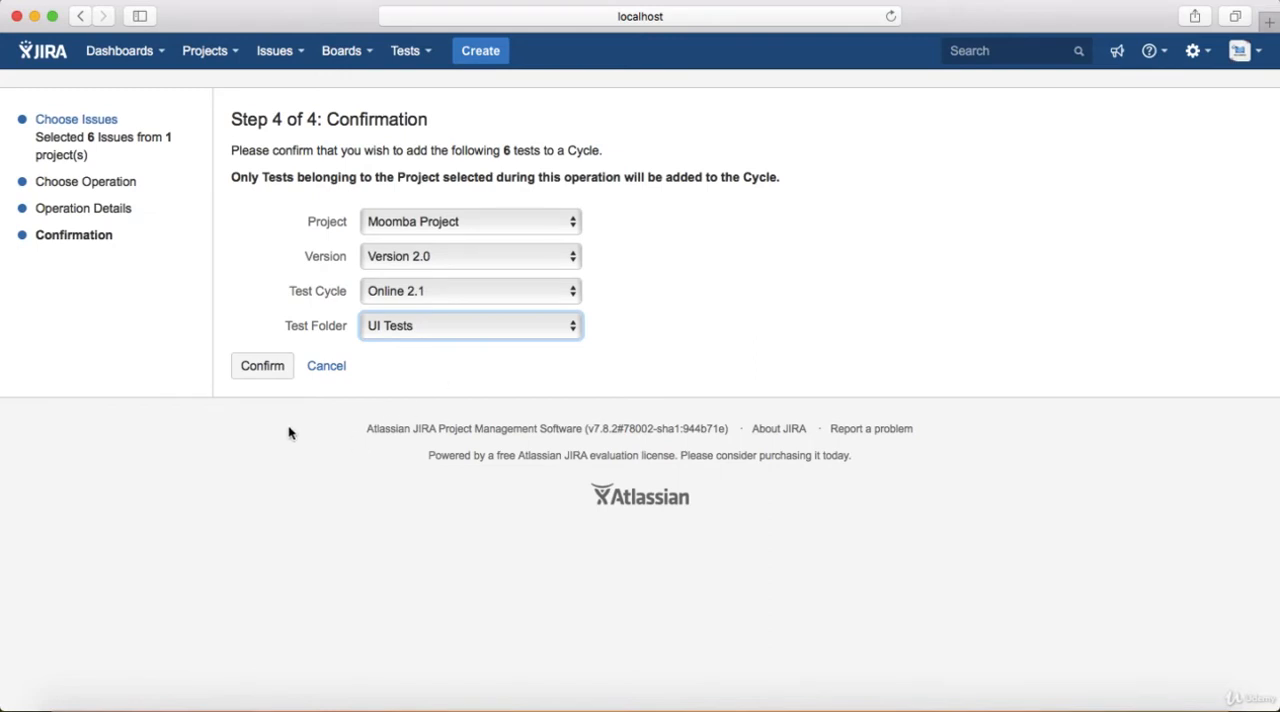
{"action": "left_click", "coordinate": [266, 366]}
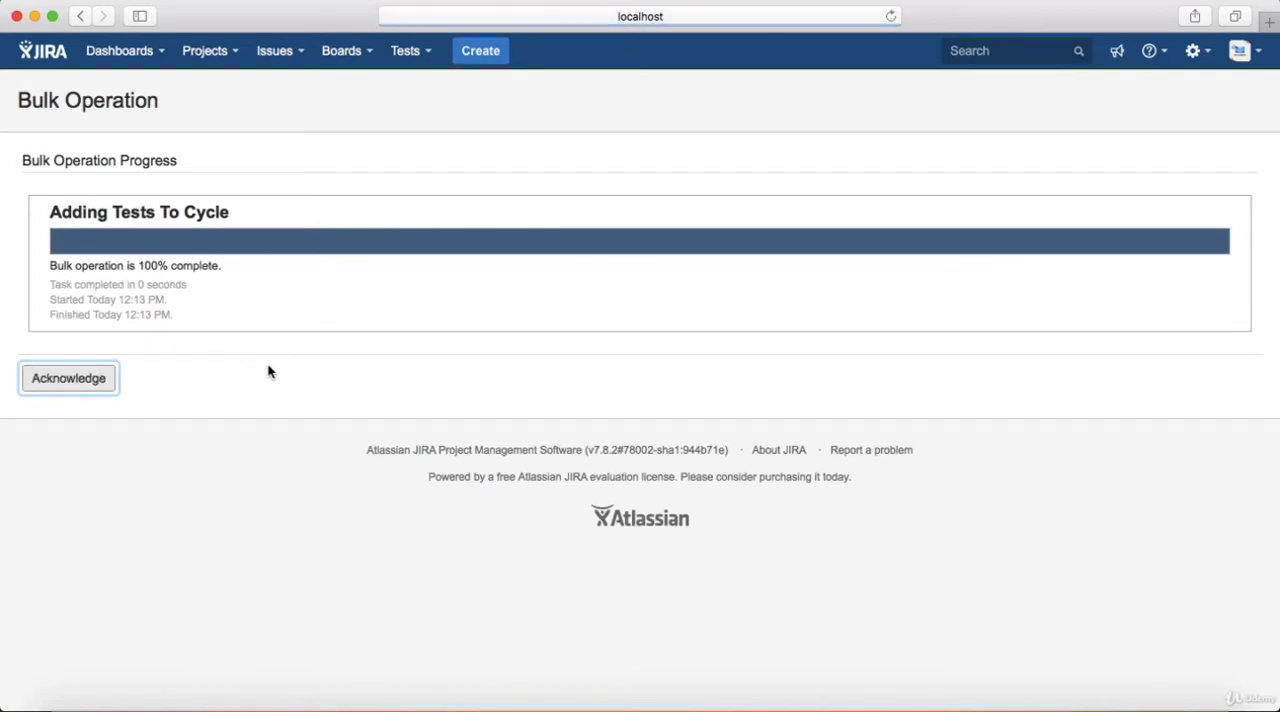
{"action": "left_click", "coordinate": [85, 385]}
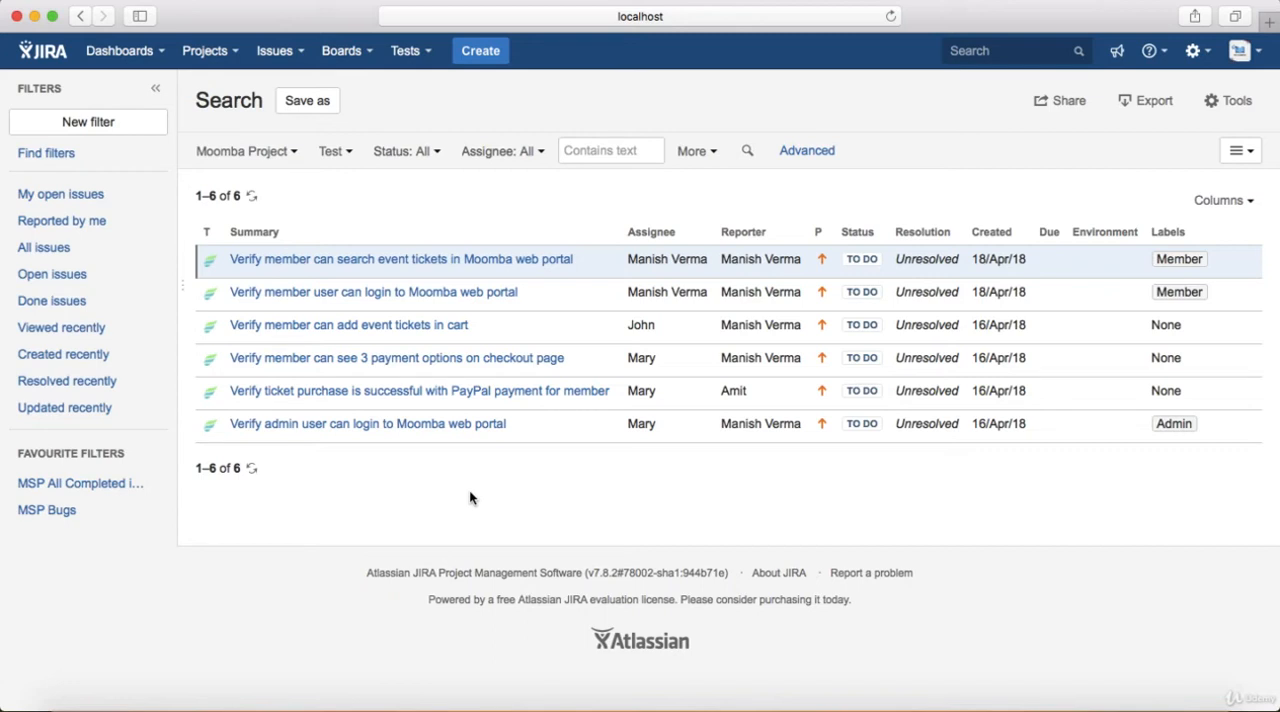
Start another bulk change on all the tests in the search results
{"action": "left_click", "coordinate": [1234, 102]}
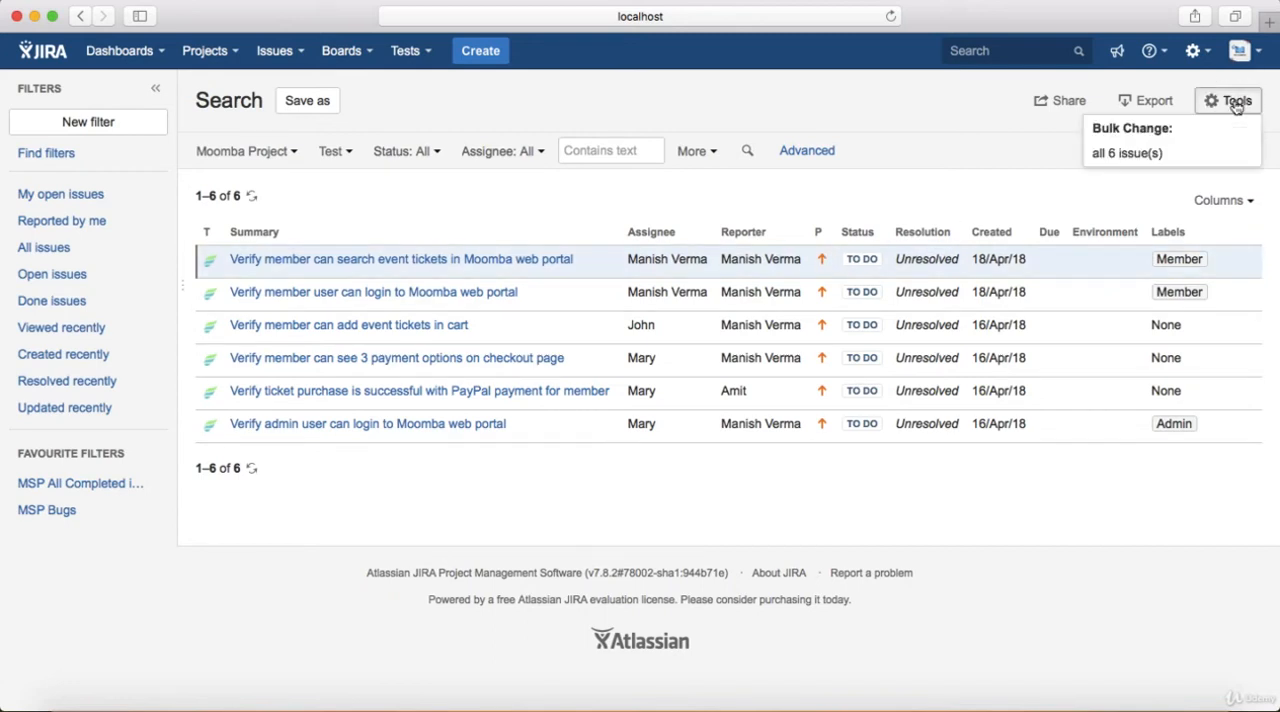
{"action": "left_click", "coordinate": [1151, 154]}
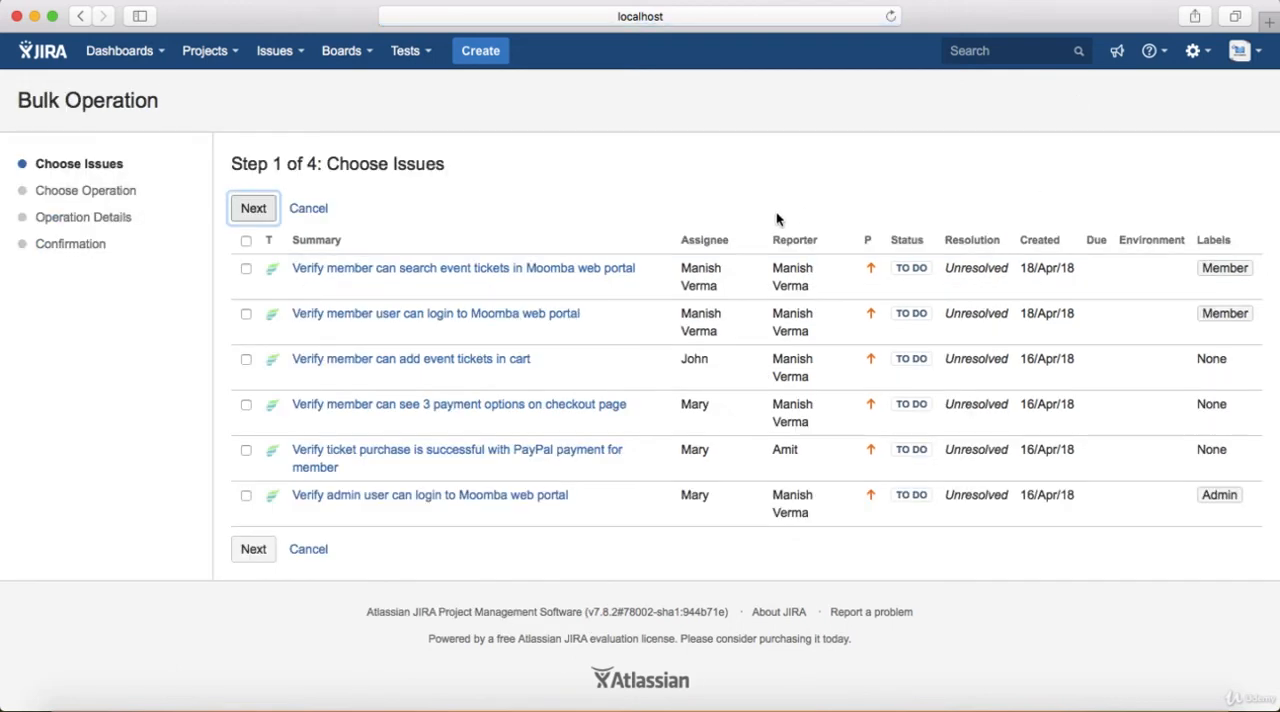